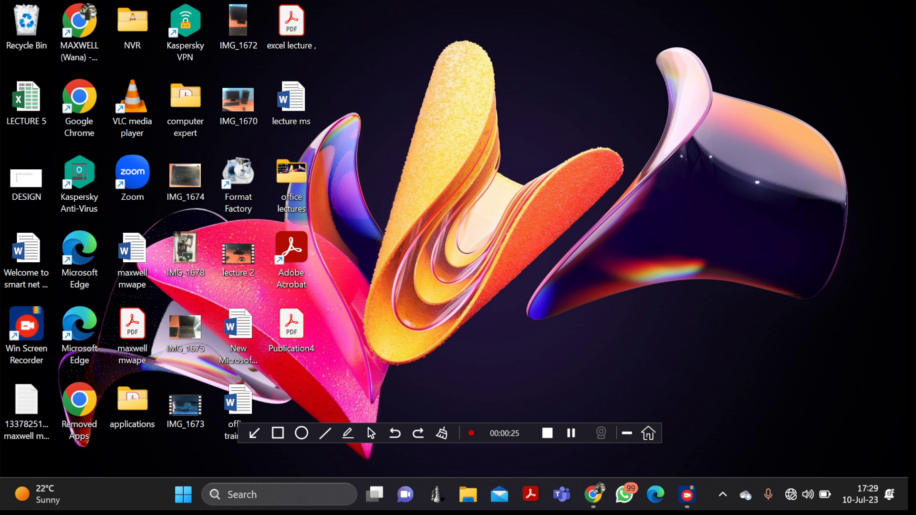
# - Open the 'Welcome to smart net Edu center' Word document from its desktop icon
pyautogui.click(27, 260)
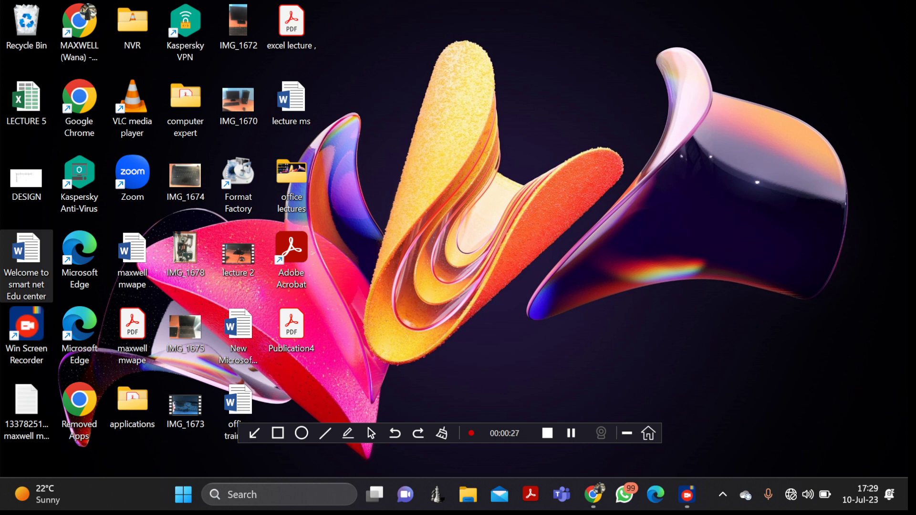
pyautogui.doubleClick(26, 260)
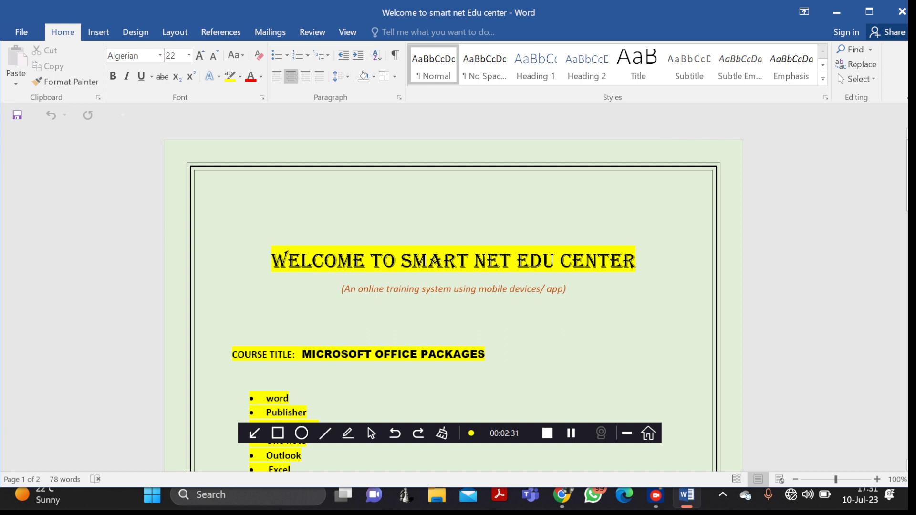
# - Scroll down the Welcome page to show the highlighted list of Office programs
pyautogui.scroll(-1, 453, 286)
pyautogui.scroll(-3, 454, 286)
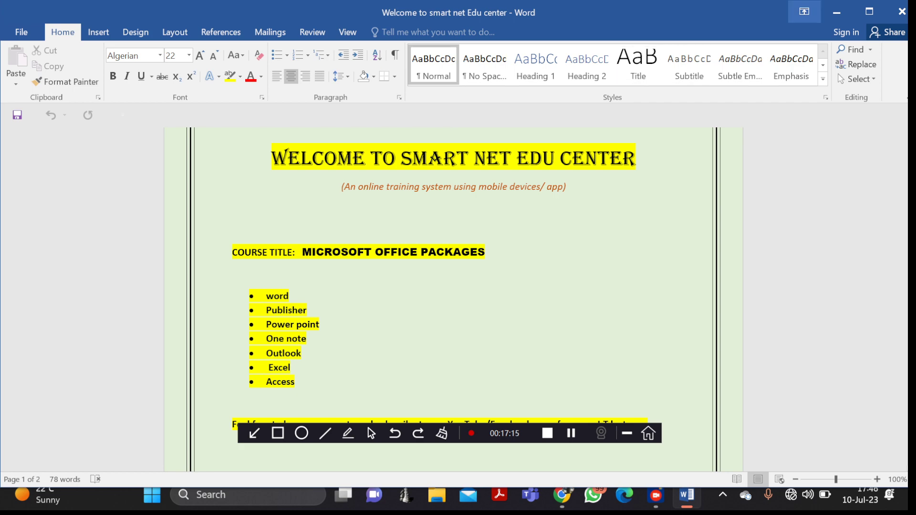
# - Close Word and launch Access 2016 by searching 'ACC' in Windows search
pyautogui.click(902, 11)
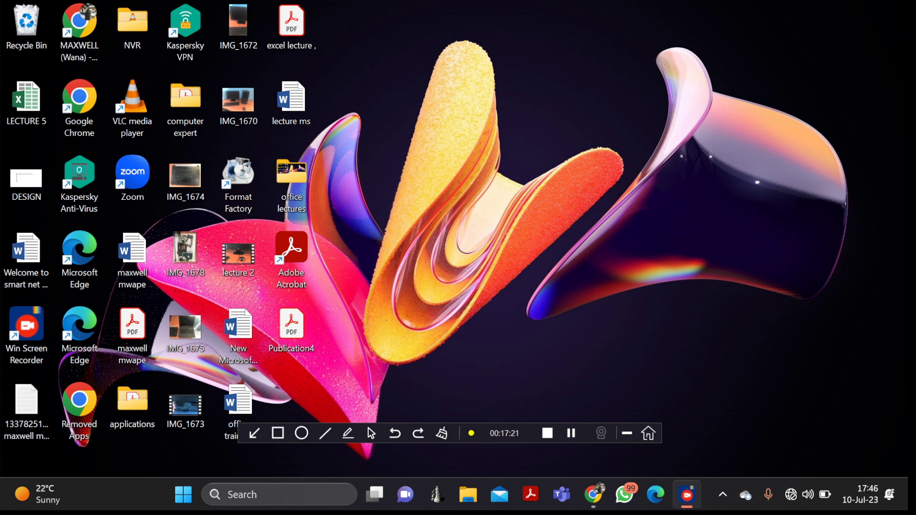
pyautogui.click(279, 495)
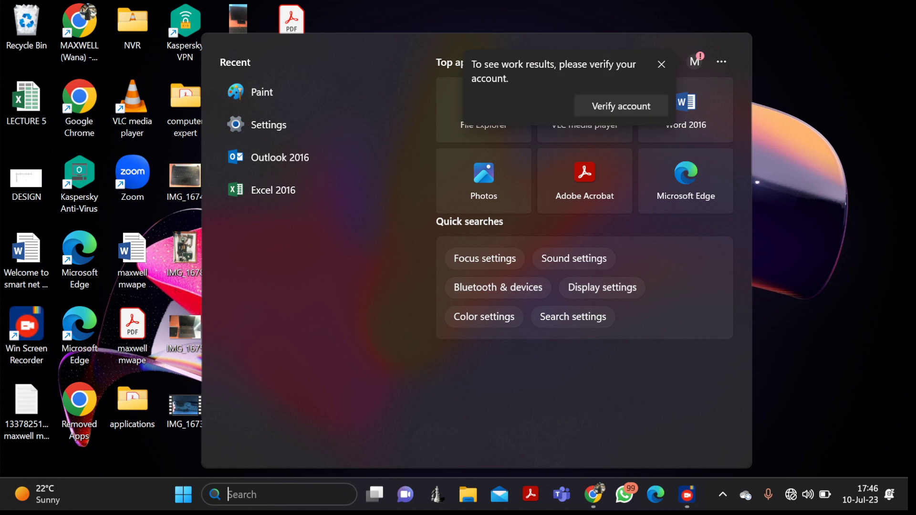
pyautogui.write('ACCess 2016')
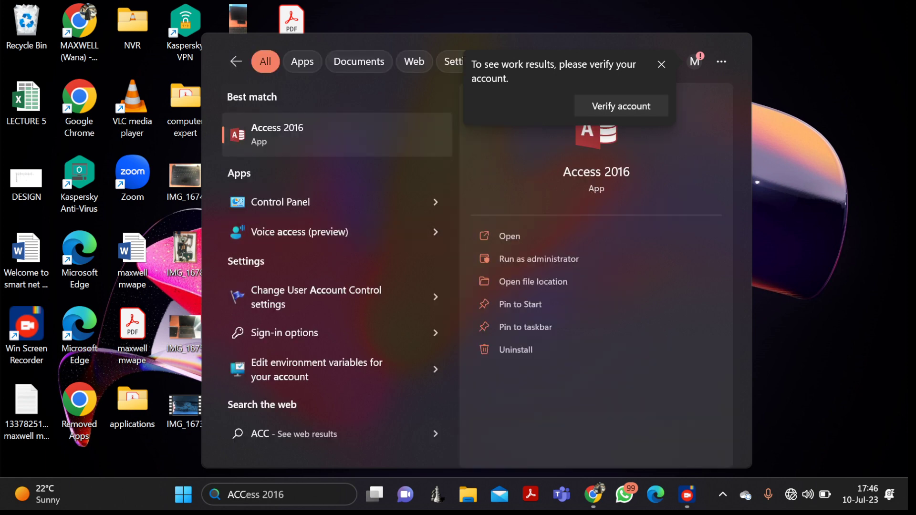
pyautogui.press('Return')
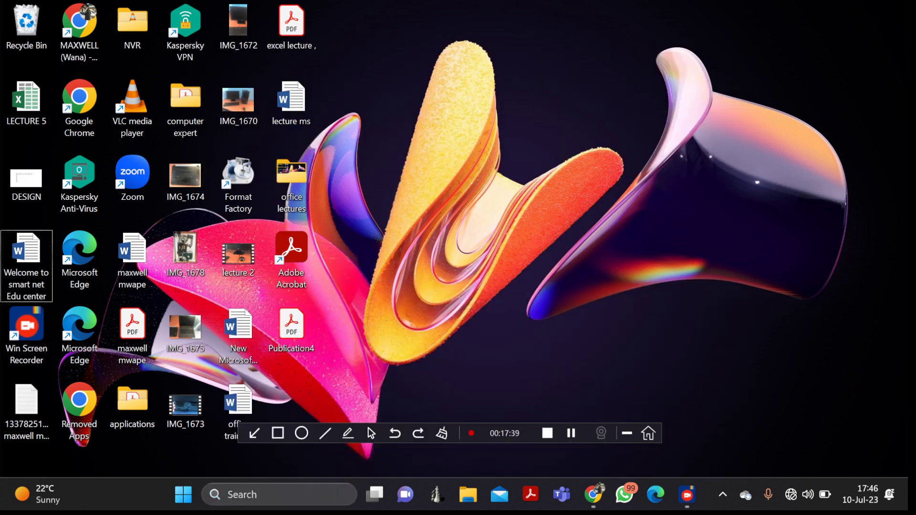
# - Create a new Microsoft Access Database file on the desktop, keeping its default name
pyautogui.rightClick(563, 109)
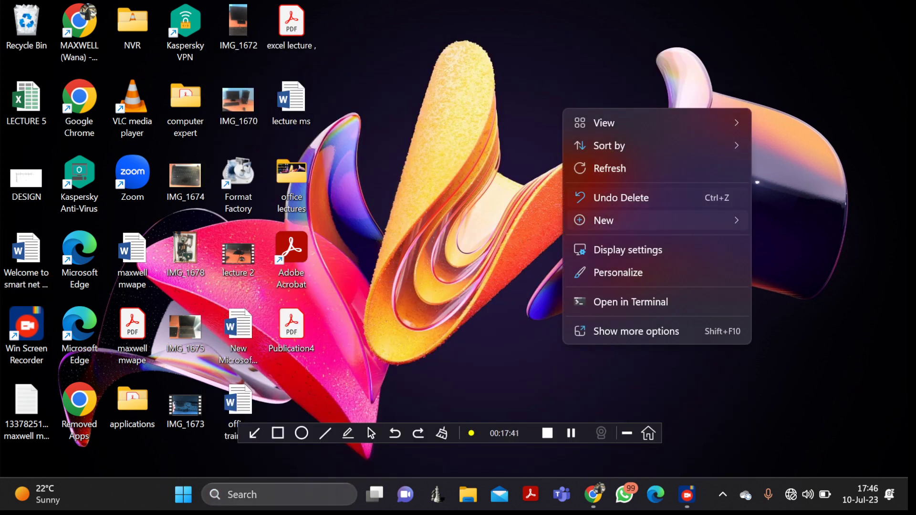
pyautogui.moveTo(658, 220)
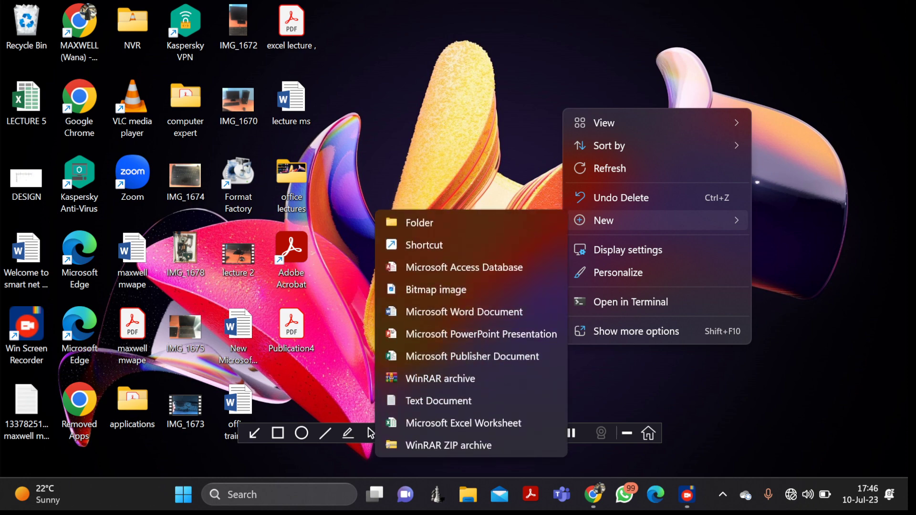
pyautogui.click(464, 268)
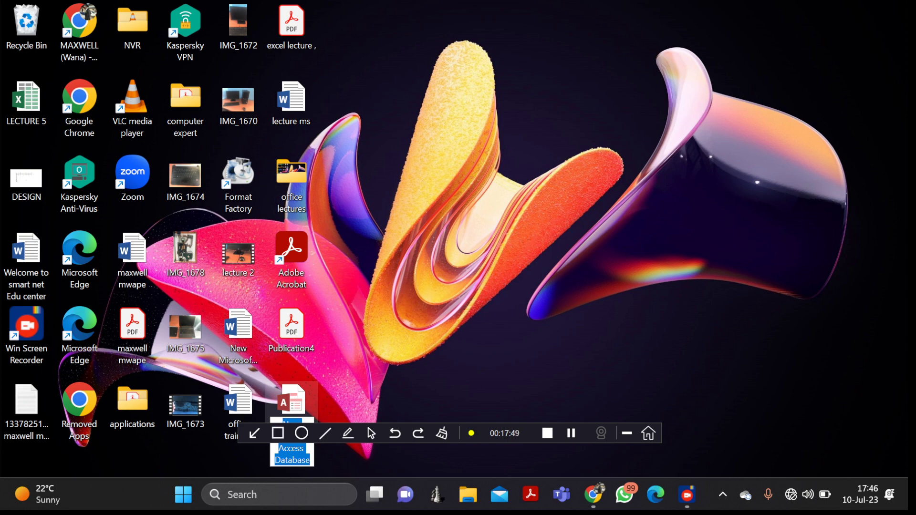
pyautogui.press('Return')
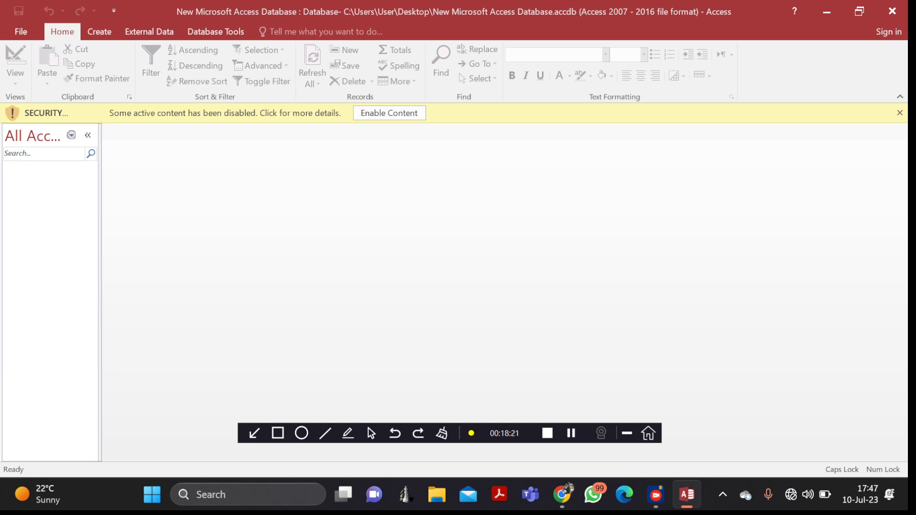
# - Enable the new database's disabled content, then search Windows for 'ACC'
pyautogui.click(389, 113)
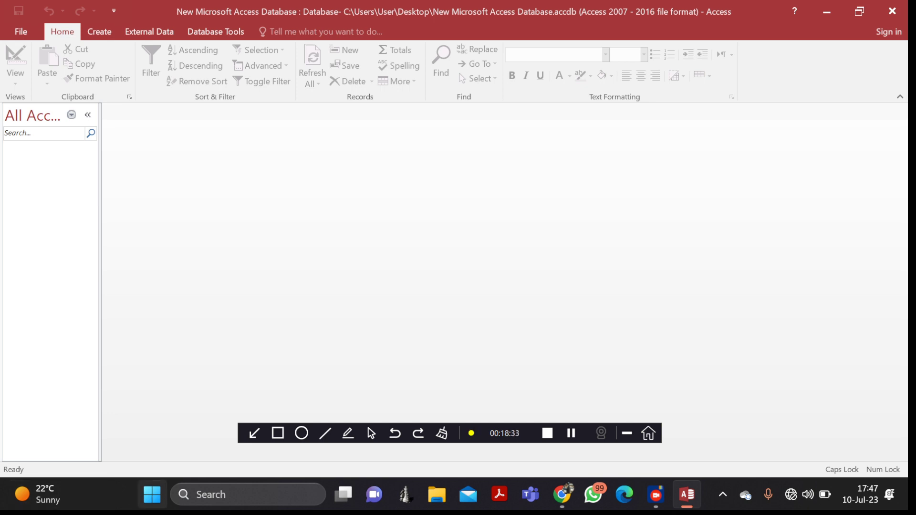
pyautogui.click(248, 495)
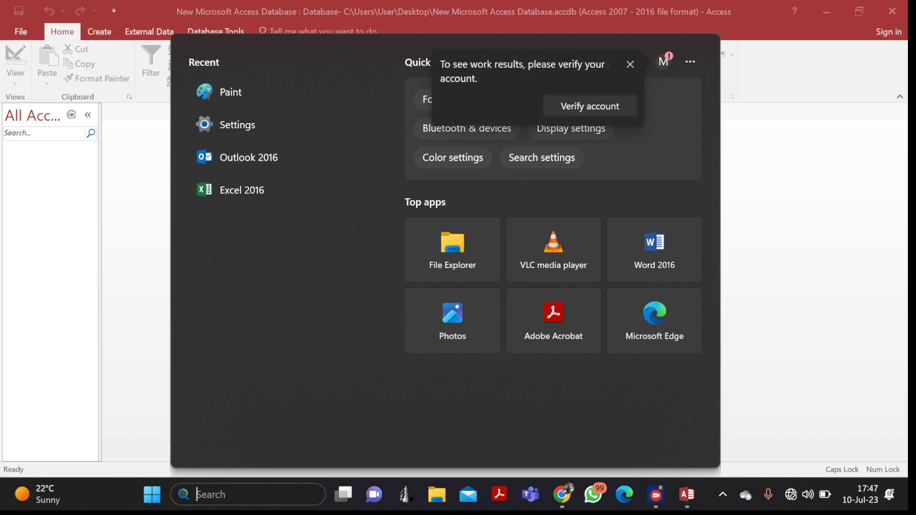
pyautogui.write('ACC')
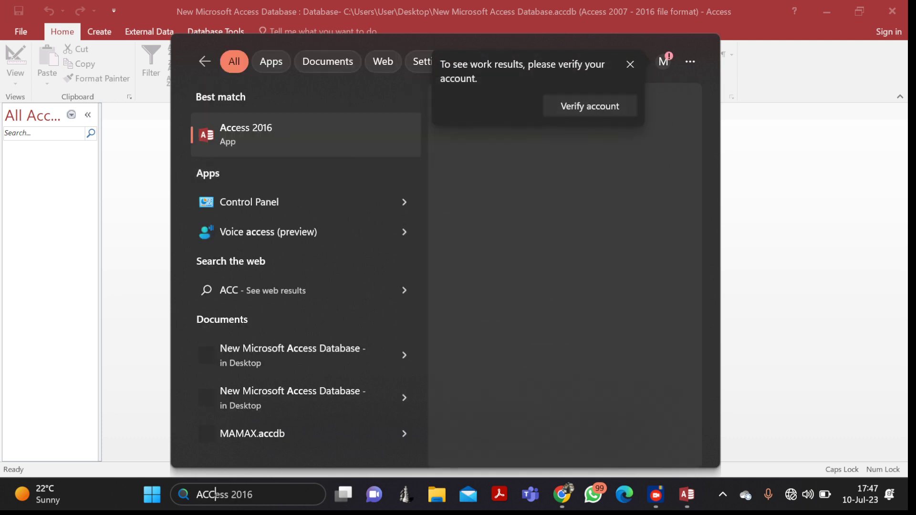
# - Close the open Access database and delete its file from the desktop
pyautogui.press('Return')
pyautogui.click(892, 11)
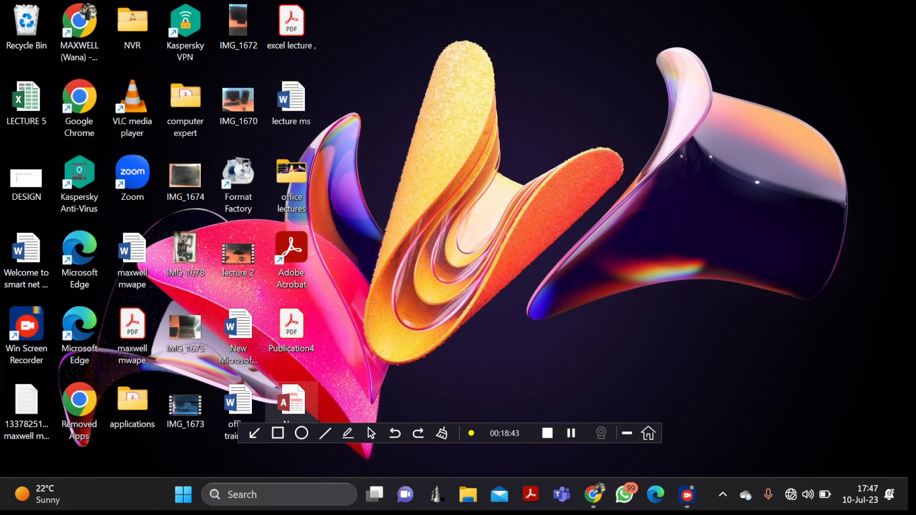
pyautogui.rightClick(296, 415)
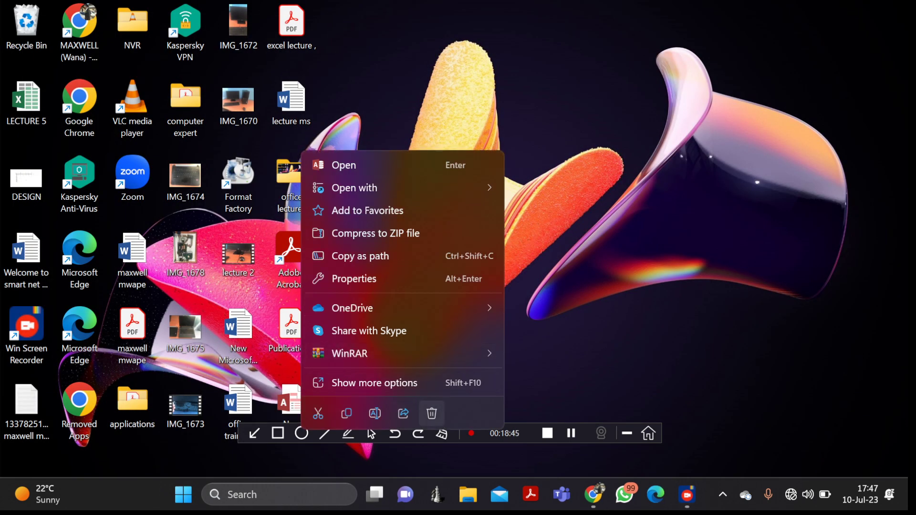
pyautogui.click(432, 413)
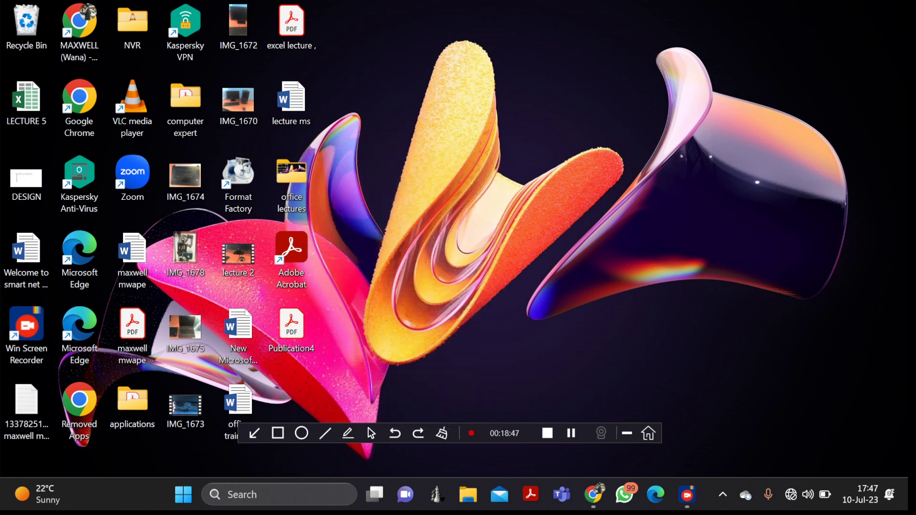
# - Launch Access 2016 by searching 'ACCES' in Windows search
pyautogui.press('super+s')
pyautogui.write('A')
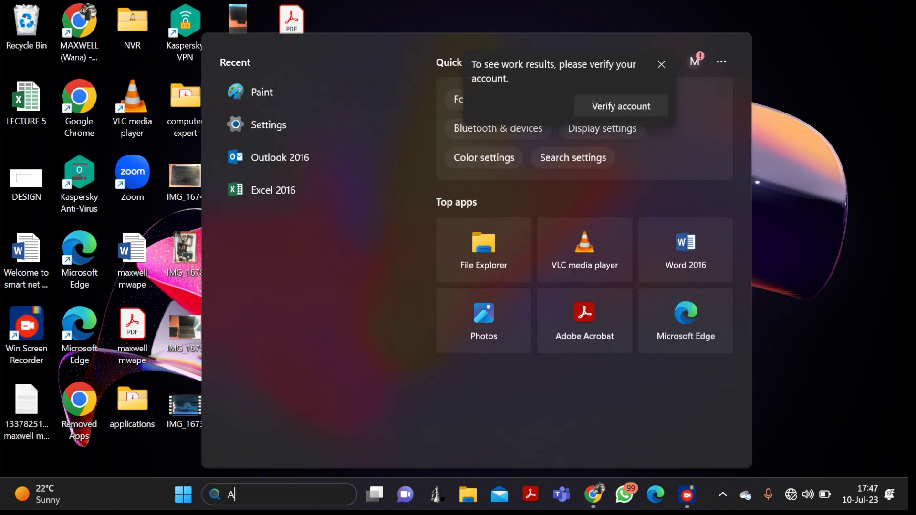
pyautogui.write('CCES')
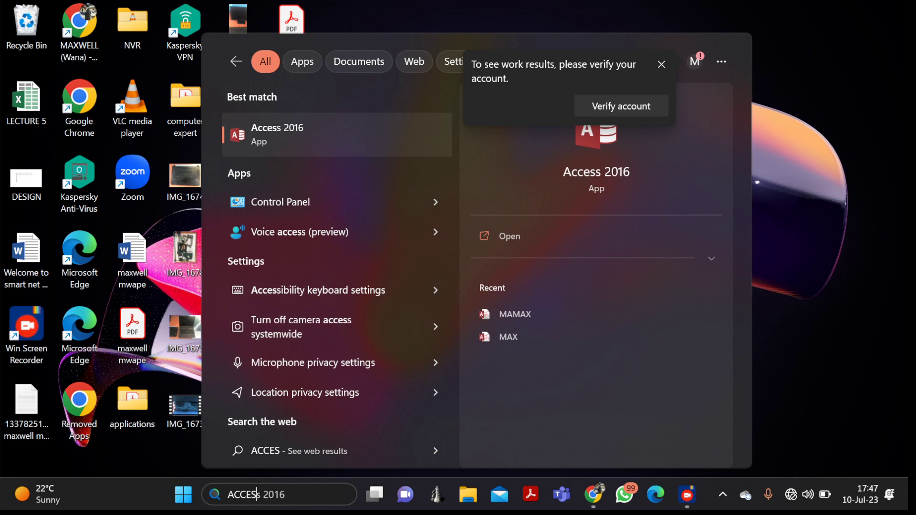
pyautogui.press('Return')
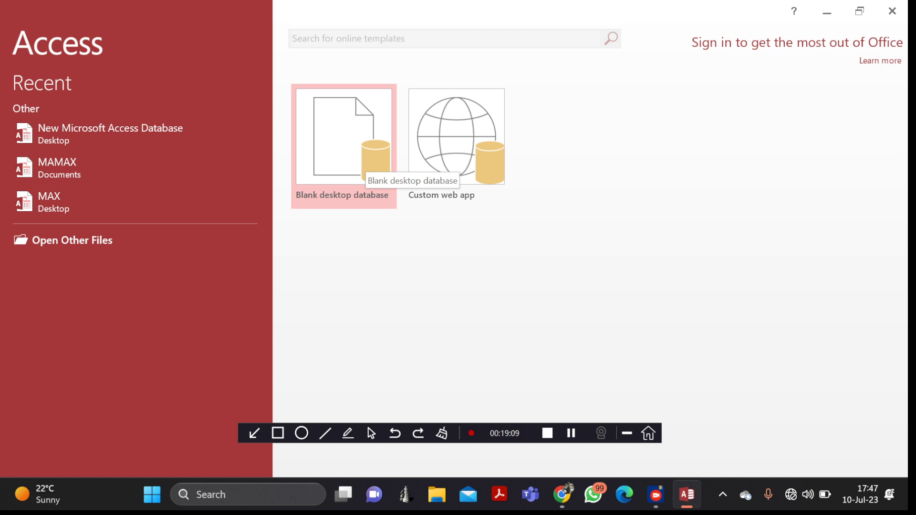
# - Choose the Blank desktop database template on the Access start screen
pyautogui.click(365, 164)
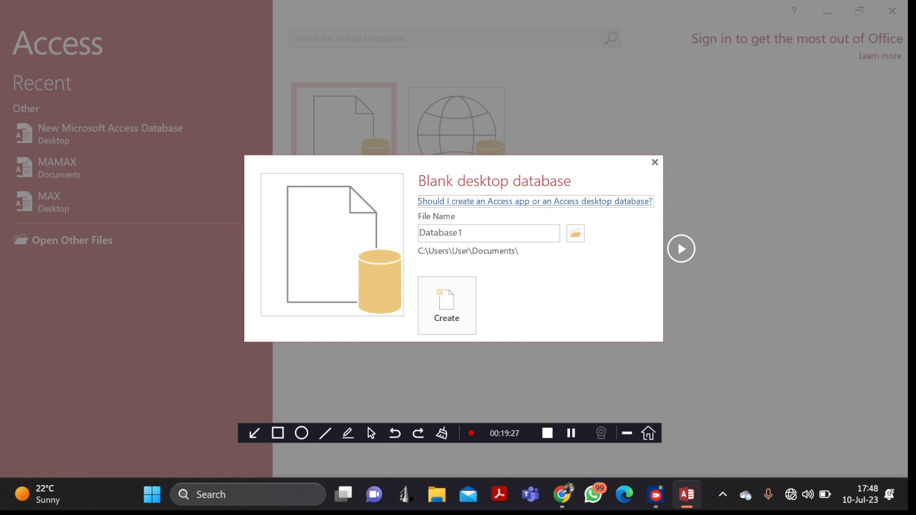
# - Replace Database1 with 'CONTACTS BUSINESS' as the file name and create the database
pyautogui.click(464, 232)
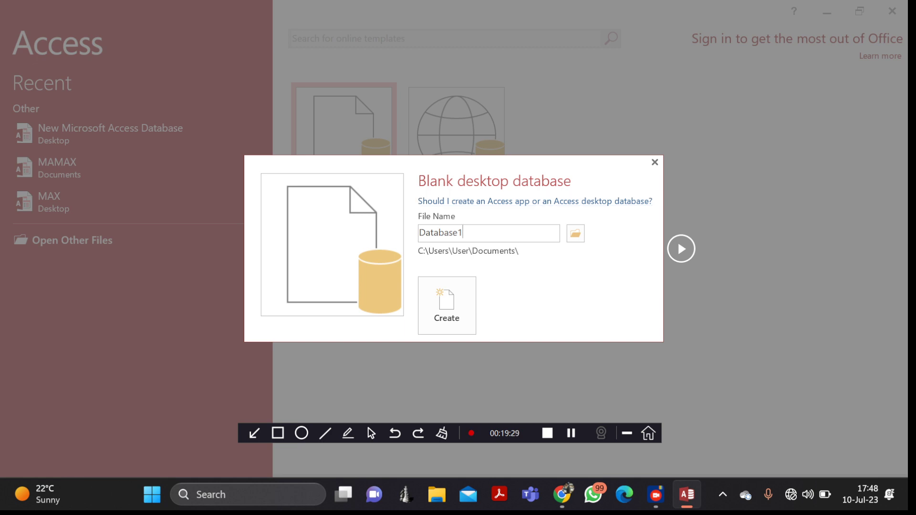
pyautogui.press('BackSpace')
pyautogui.press('BackSpace')
pyautogui.press('BackSpace')
pyautogui.press('BackSpace')
pyautogui.press('BackSpace')
pyautogui.press('BackSpace')
pyautogui.press('BackSpace')
pyautogui.press('BackSpace')
pyautogui.press('BackSpace')
pyautogui.write('CONTACTS BUSINESS')
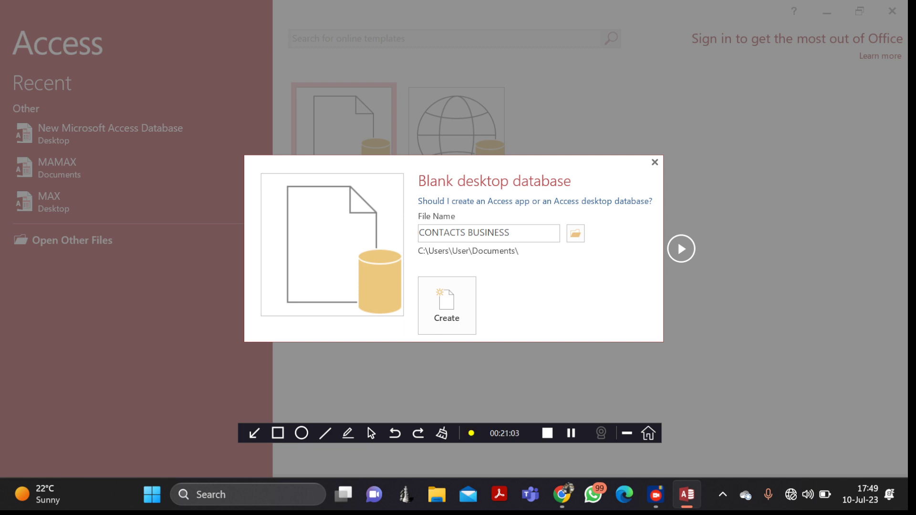
pyautogui.click(446, 306)
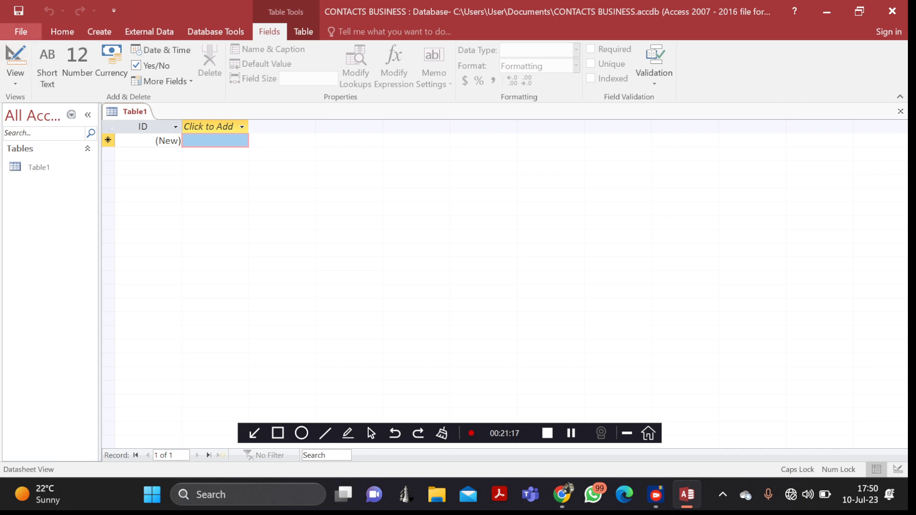
# - Look through the File Backstage info and Print pages, then return to Table1's datasheet
pyautogui.click(21, 31)
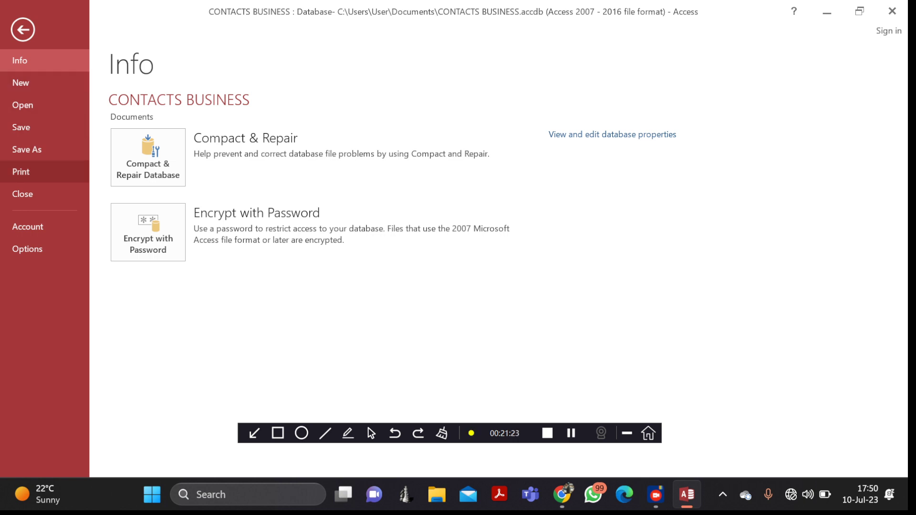
pyautogui.click(21, 172)
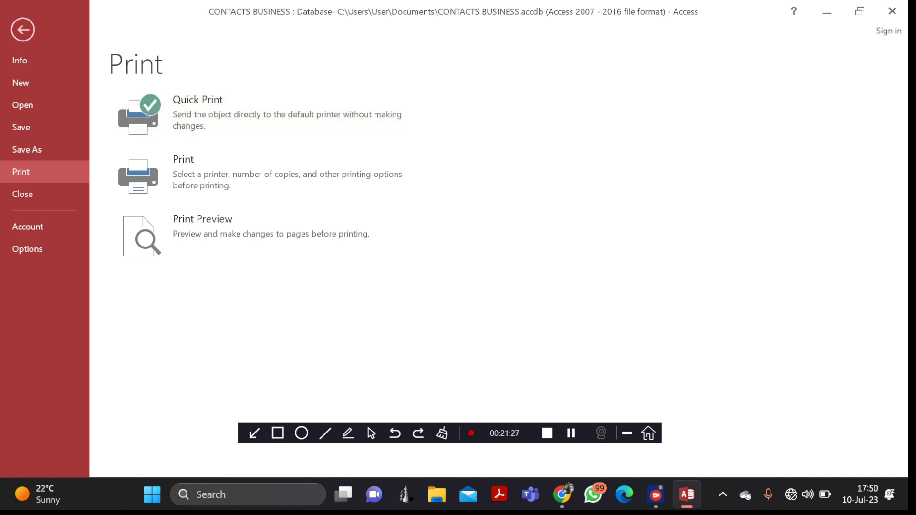
pyautogui.click(23, 30)
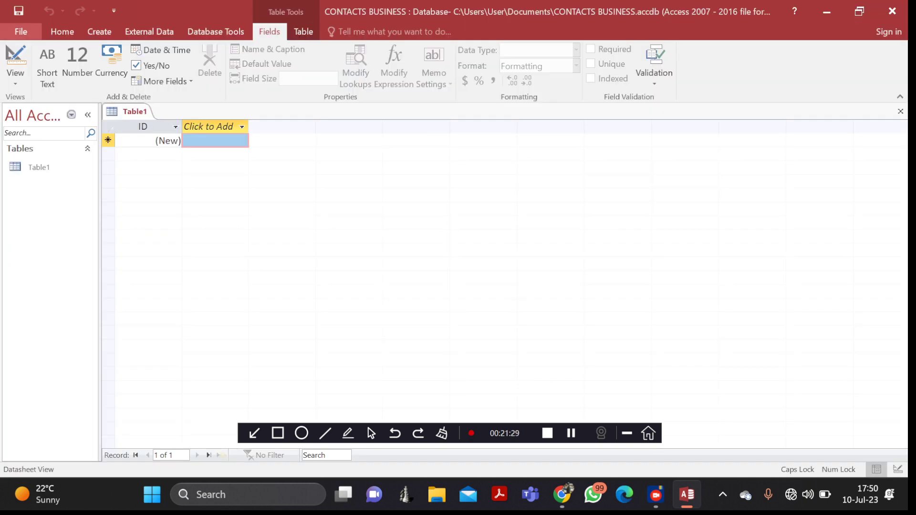
pyautogui.click(21, 32)
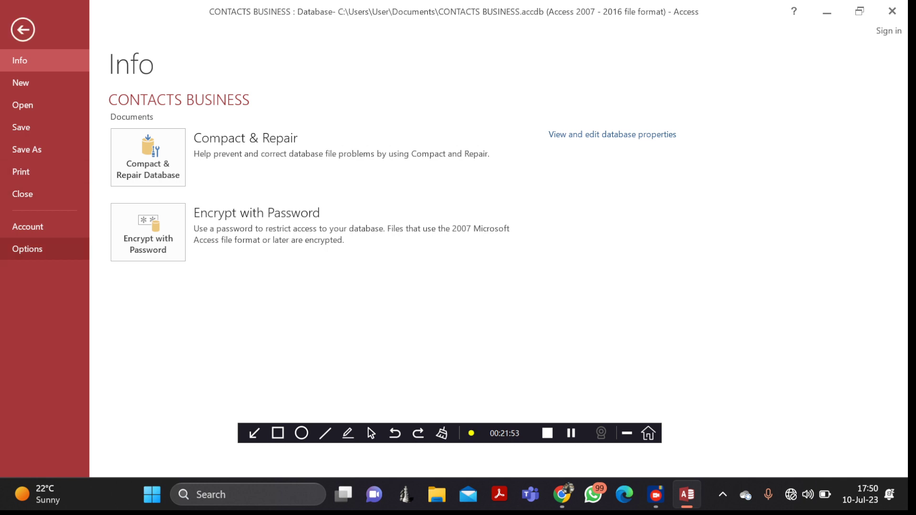
pyautogui.click(23, 29)
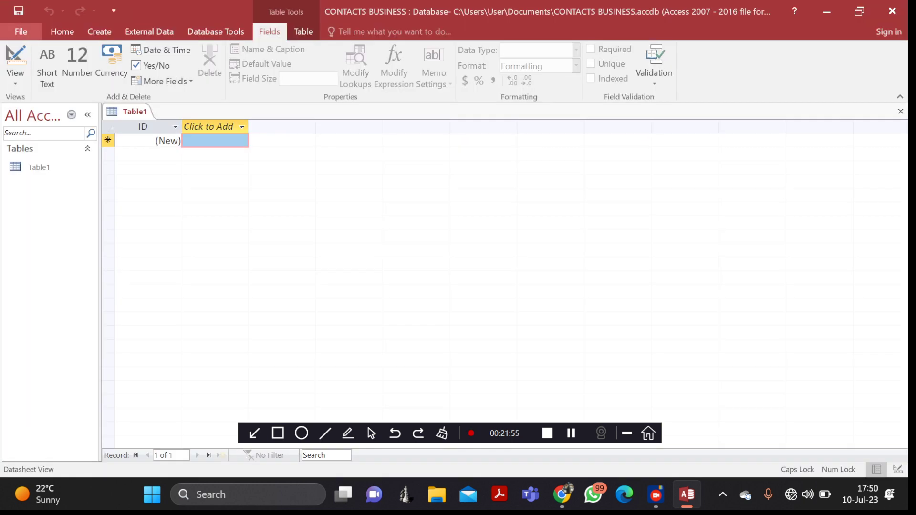
# - Show the Home ribbon with clipboard, sort and filter, records, find and formatting commands
pyautogui.click(62, 32)
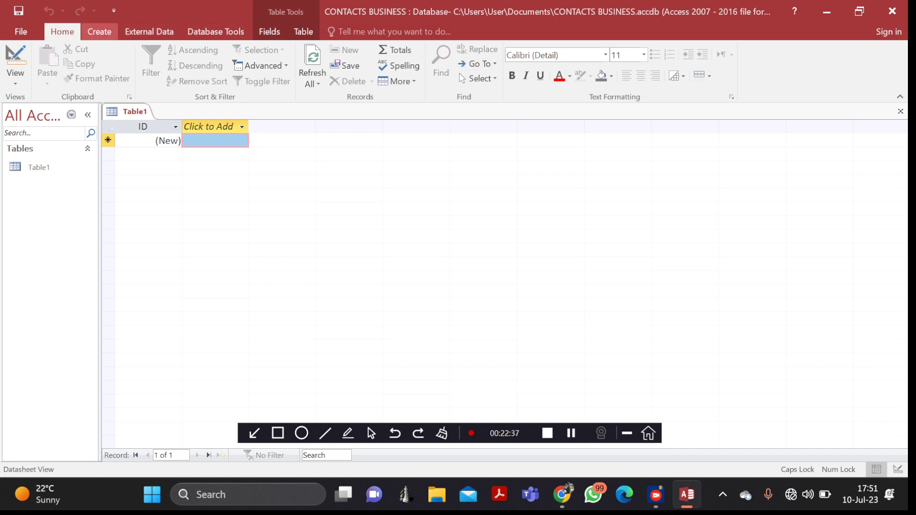
# - Switch the ribbon to the Create tab to show table, query, form, report and macro commands
pyautogui.click(100, 32)
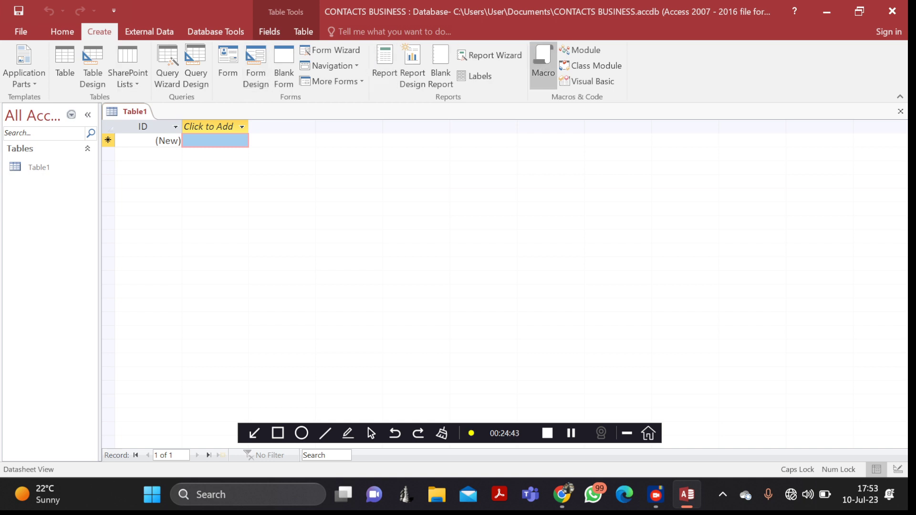
# - Switch the ribbon to the External Data tab to show Excel, text and XML import/export options
pyautogui.click(149, 32)
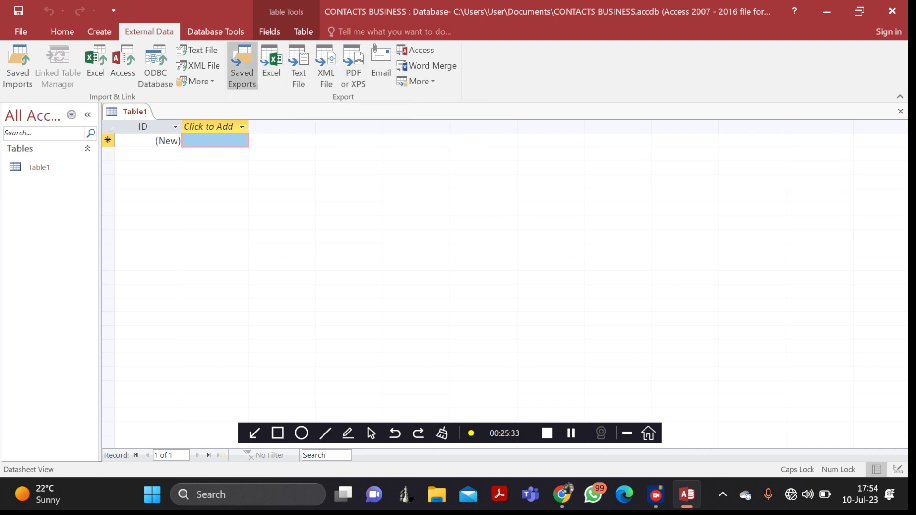
# - Switch the ribbon to Database Tools to show compact and repair, relationships and analysis commands
pyautogui.click(216, 32)
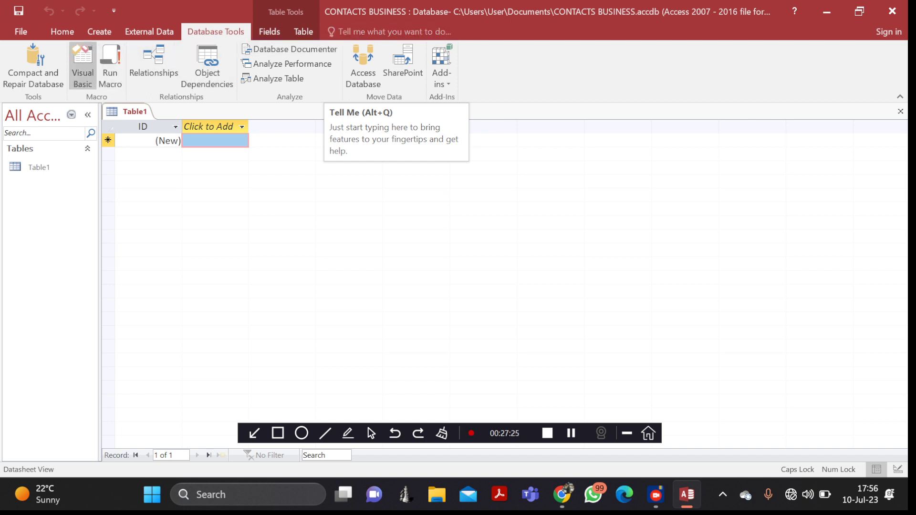
pyautogui.click(62, 32)
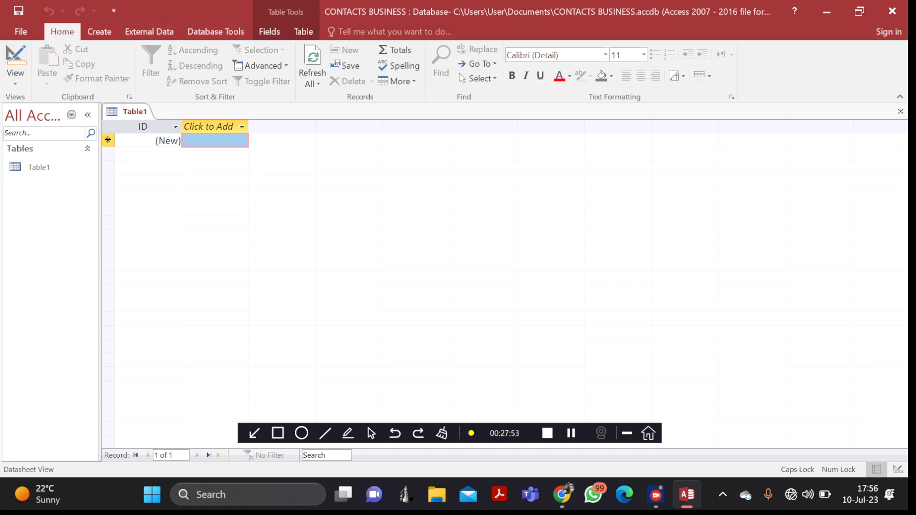
pyautogui.click(216, 32)
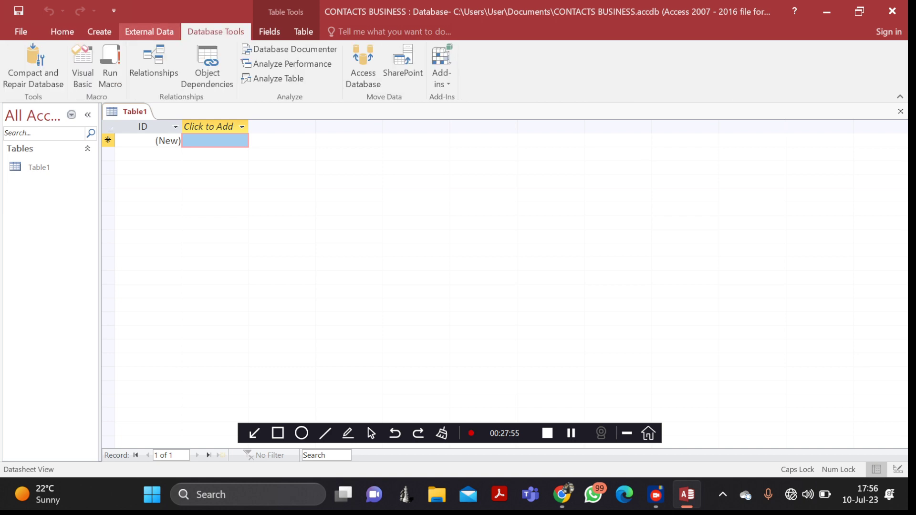
pyautogui.click(149, 31)
pyautogui.click(99, 32)
pyautogui.click(62, 32)
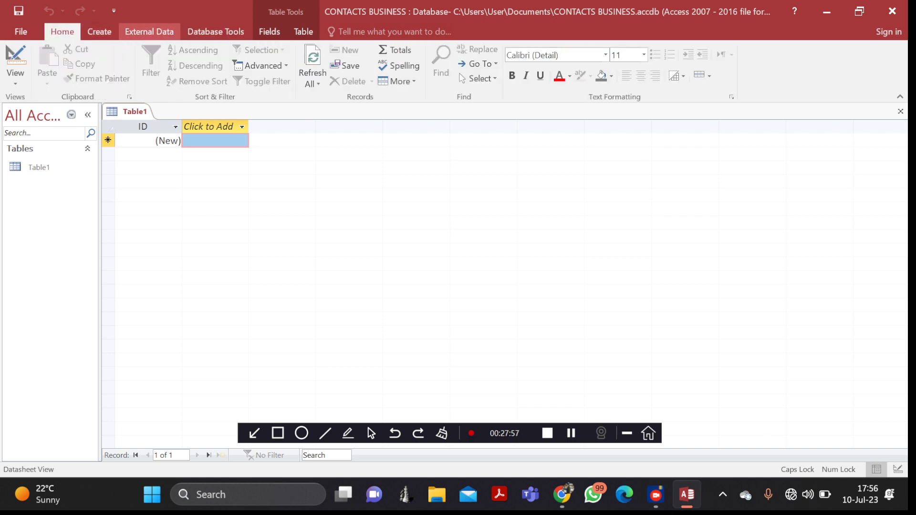
pyautogui.click(269, 32)
pyautogui.click(304, 31)
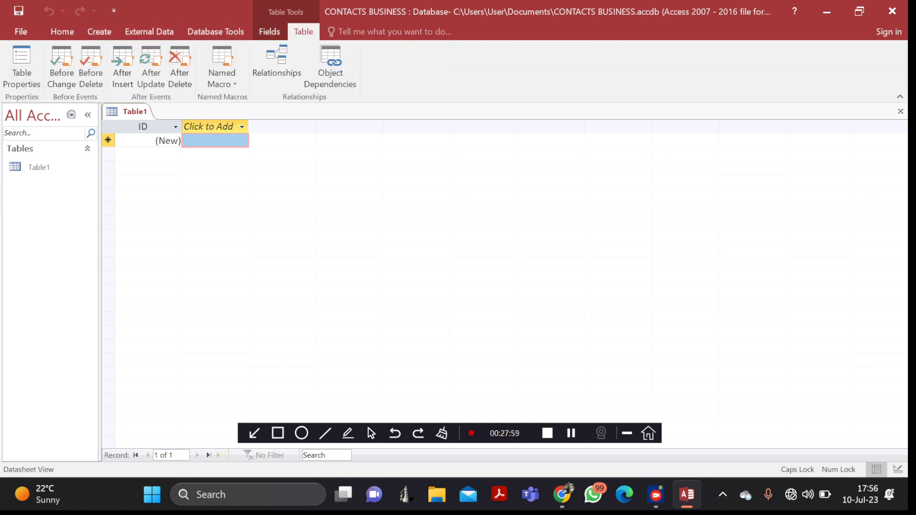
pyautogui.click(149, 31)
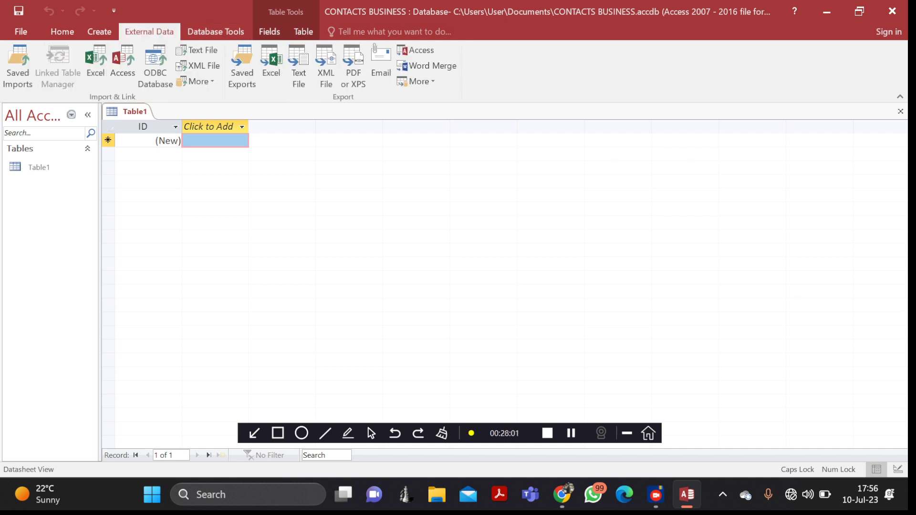
pyautogui.click(99, 32)
pyautogui.click(62, 31)
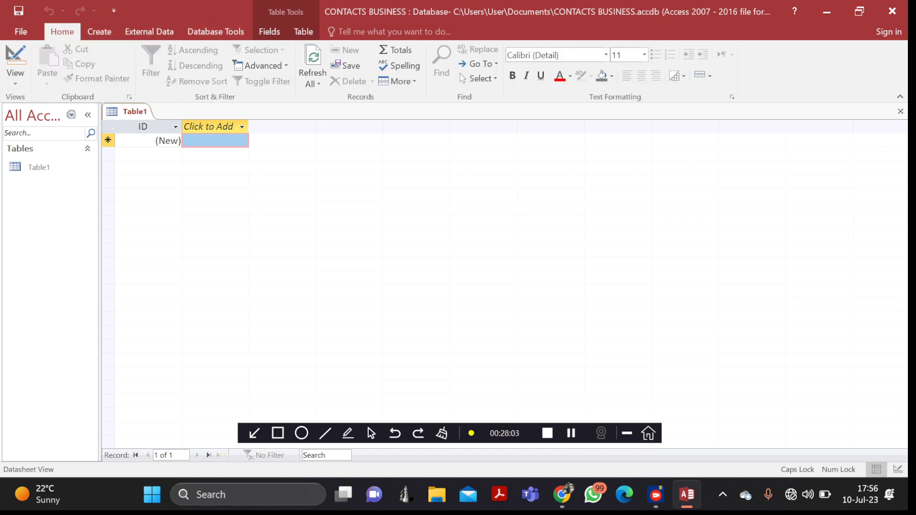
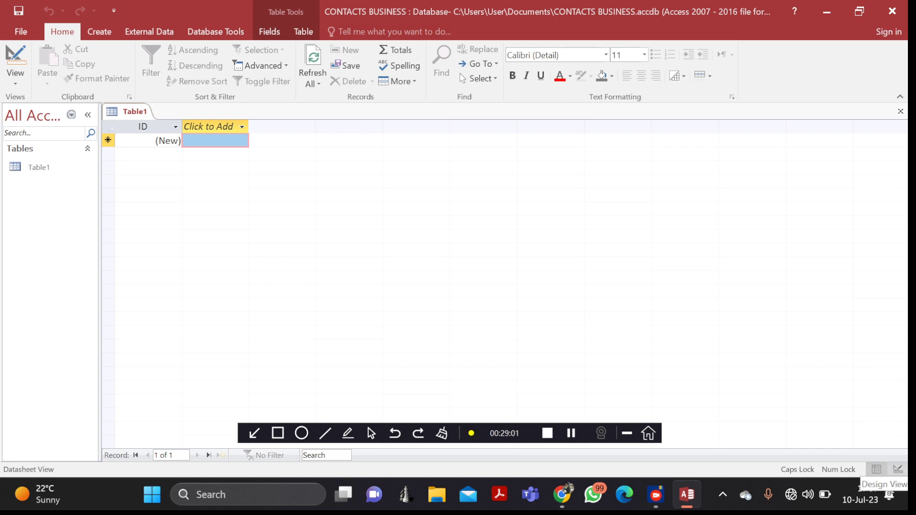
# - Switch the new table to Design View, saving it as CONTACTS instead of Table1
pyautogui.click(897, 470)
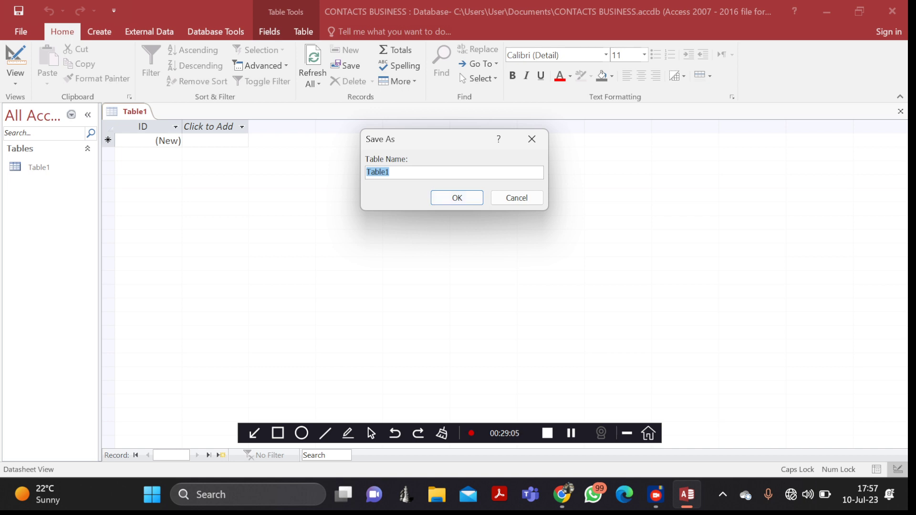
pyautogui.press('BackSpace')
pyautogui.write('CONTACTS')
pyautogui.click(457, 197)
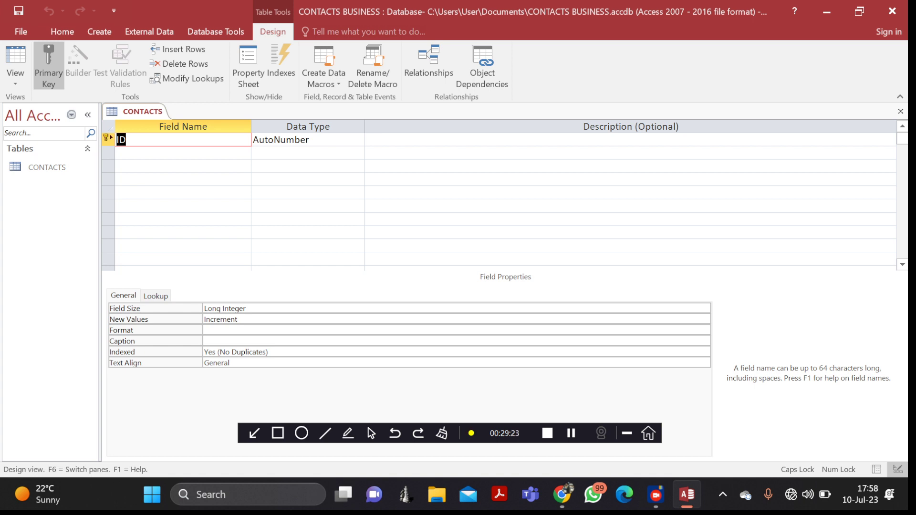
# - Return CONTACTS to Datasheet view and look at the Click to Add data types
pyautogui.click(877, 470)
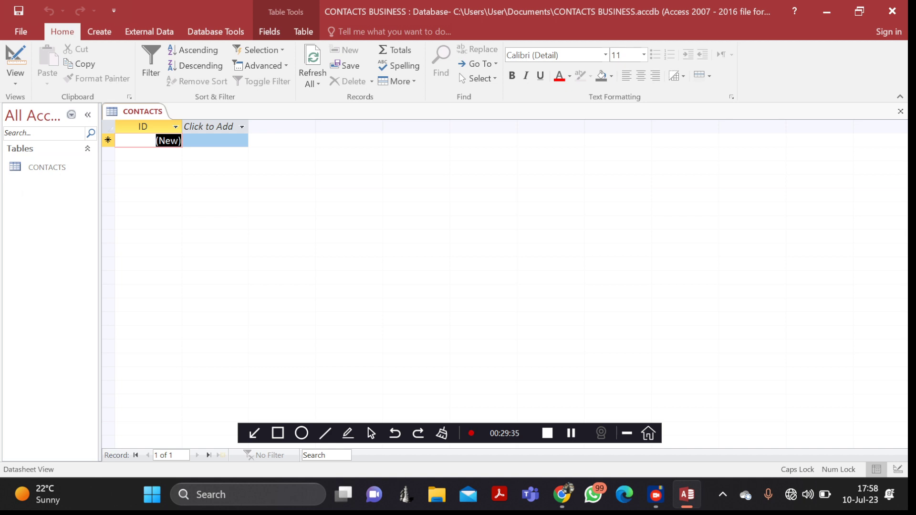
pyautogui.click(242, 127)
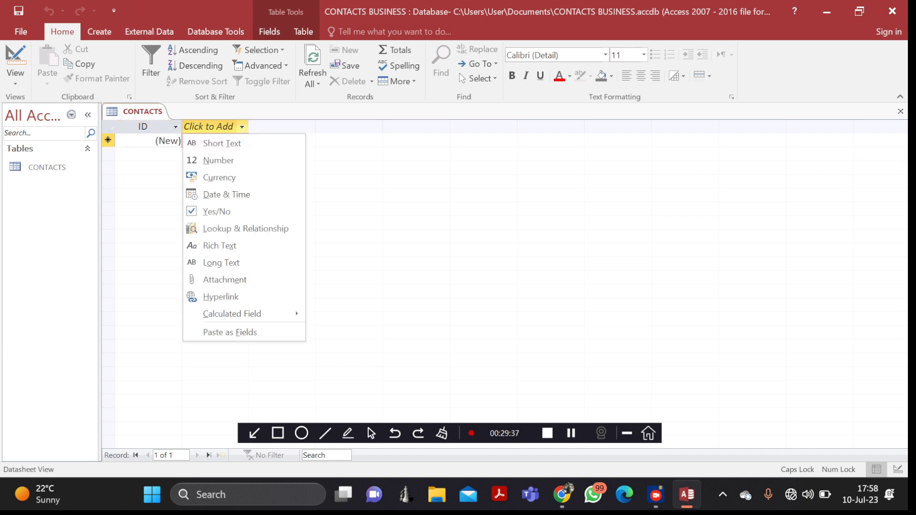
pyautogui.click(223, 143)
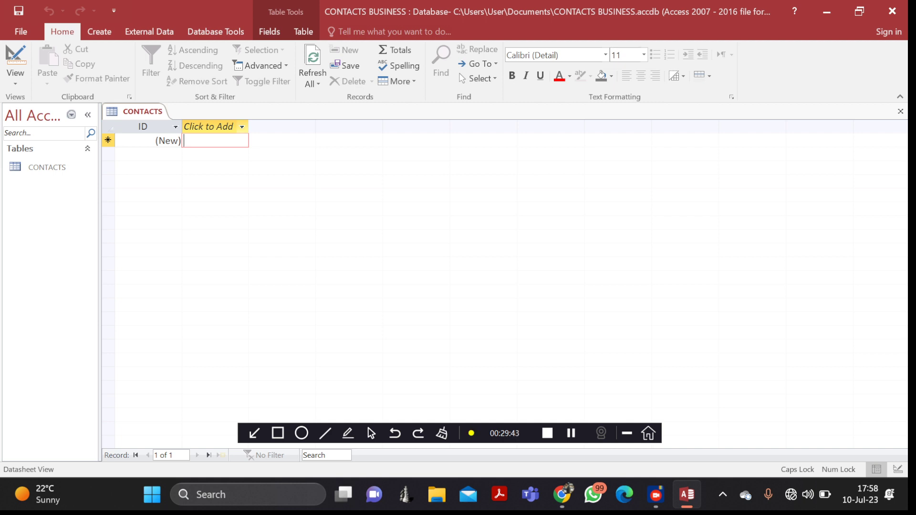
# - Open and dismiss the new-field data type list, then open it to add a Short Text field
pyautogui.click(241, 127)
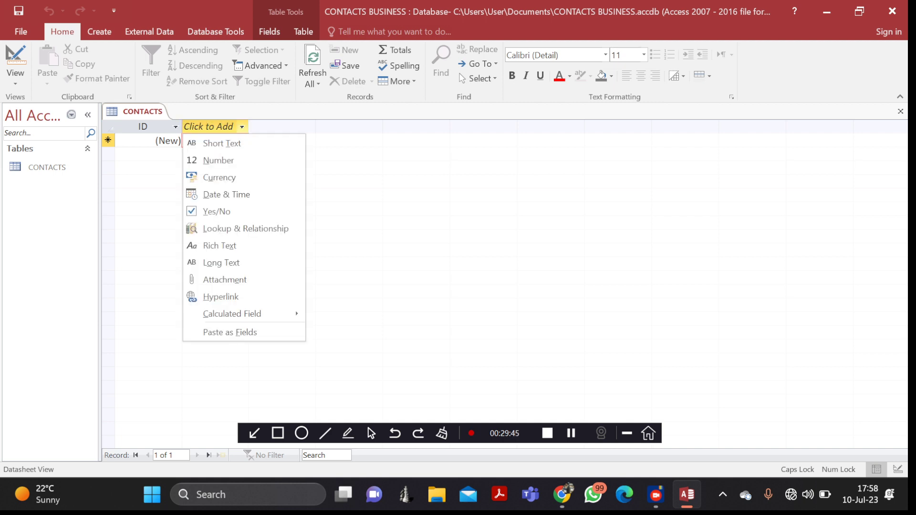
pyautogui.press('Escape')
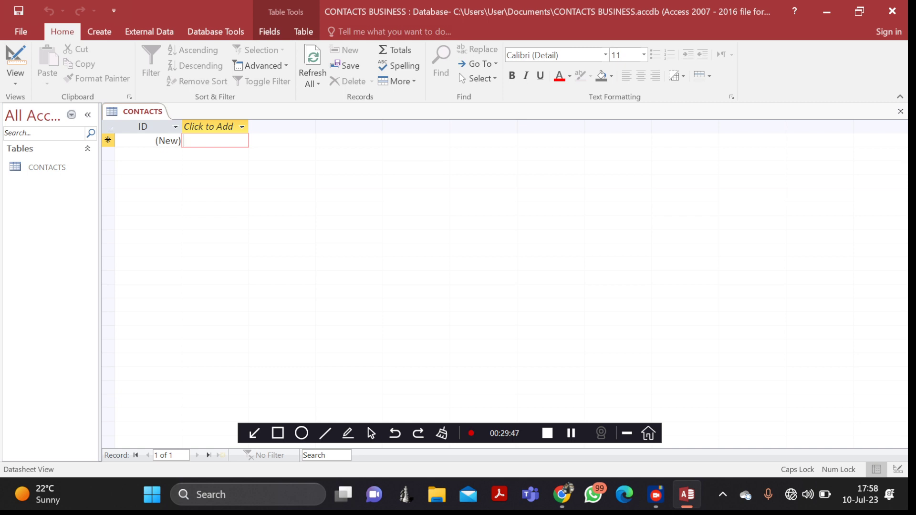
pyautogui.click(242, 127)
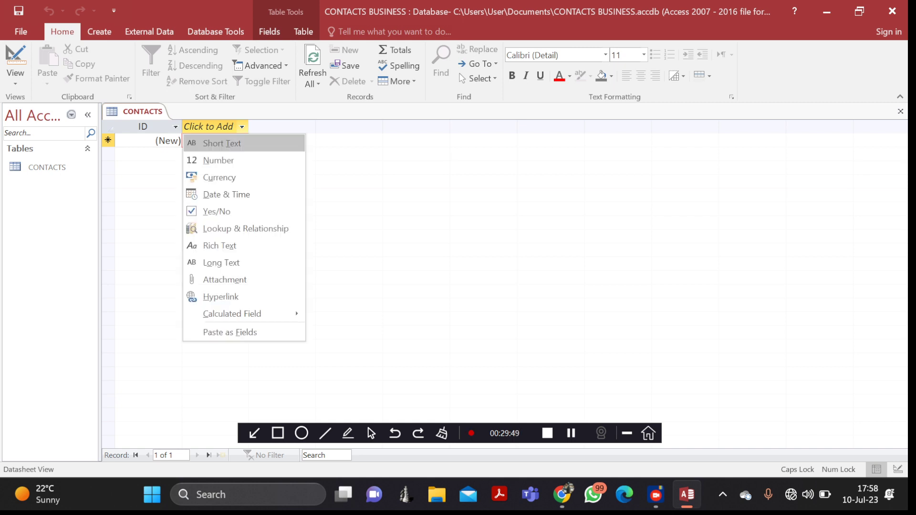
pyautogui.press('Escape')
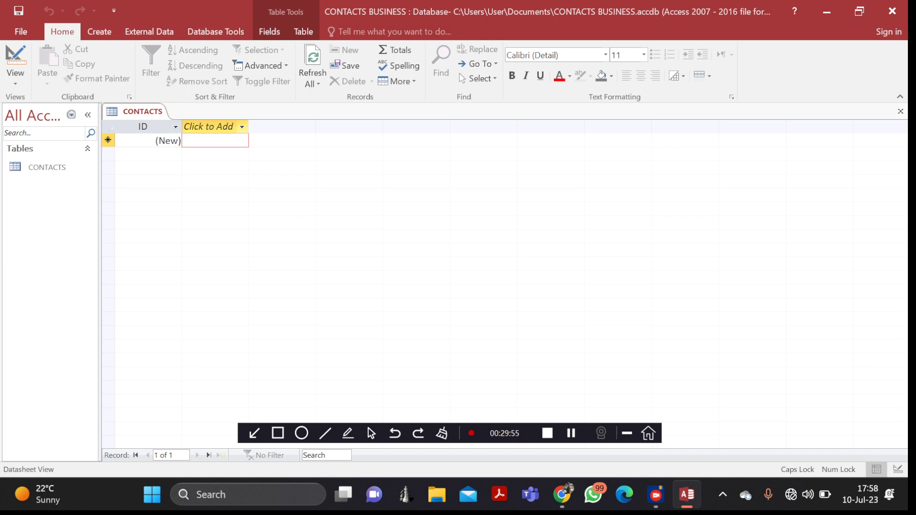
pyautogui.click(242, 127)
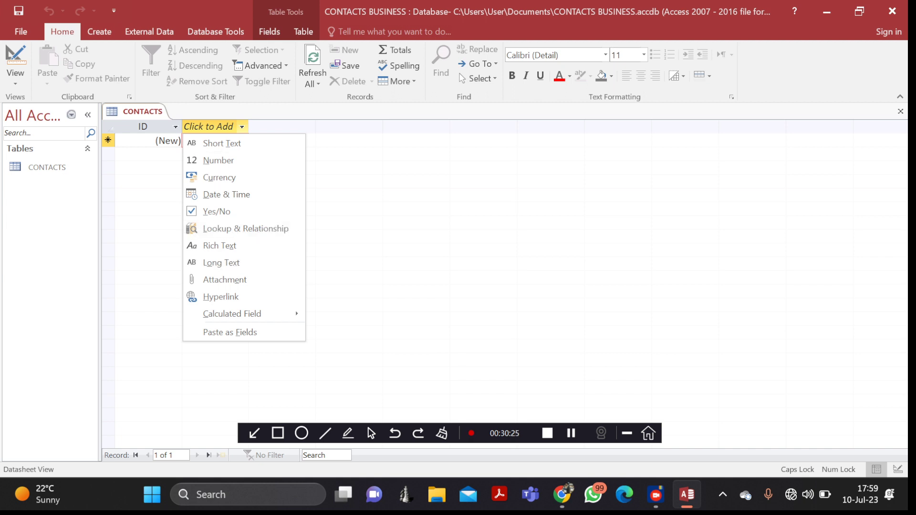
pyautogui.press('Escape')
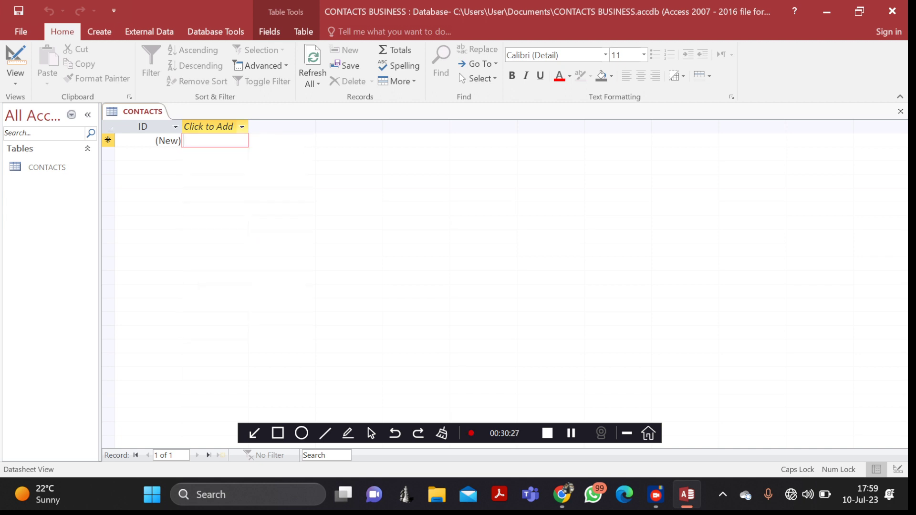
pyautogui.click(242, 127)
# - Add a Short Text field named NAMES to the CONTACTS table
pyautogui.click(222, 143)
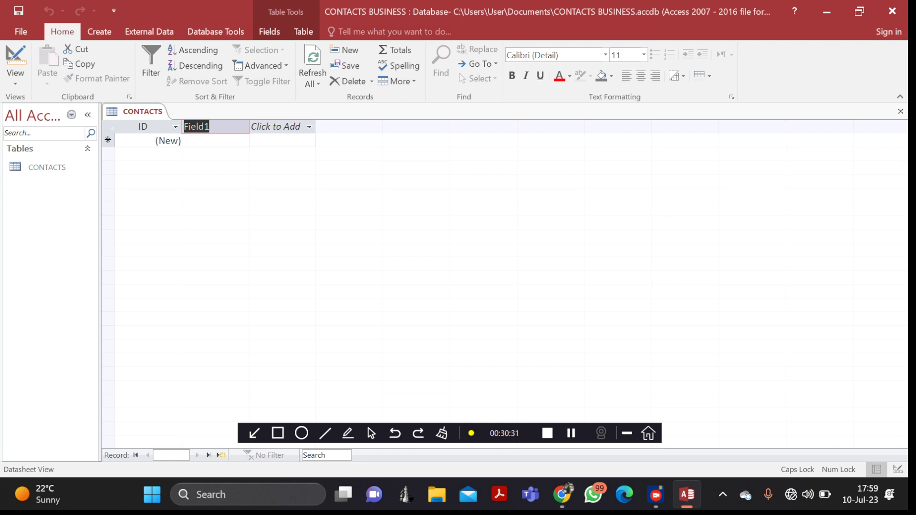
pyautogui.write('NAM')
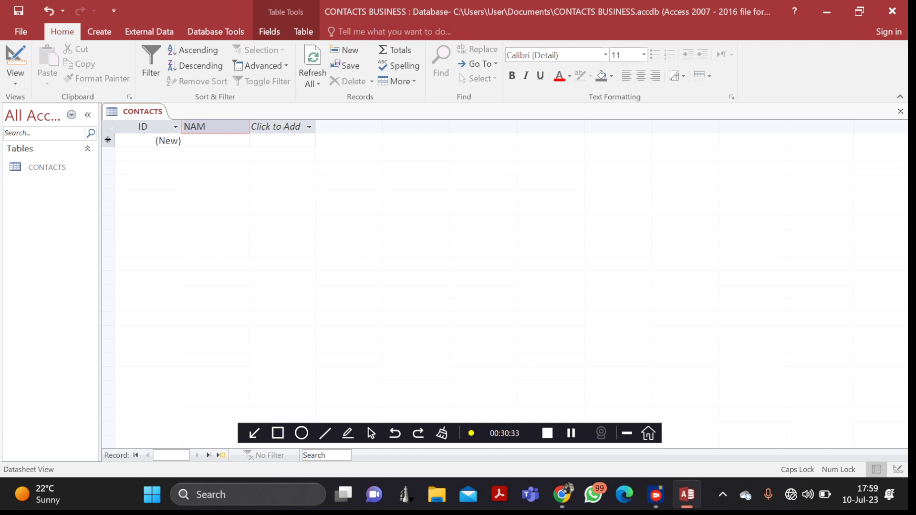
pyautogui.write('ES')
pyautogui.press('Tab')
# - Add a Number field named PHONE NUMBERS and autofit its column width
pyautogui.press('Down')
pyautogui.press('Return')
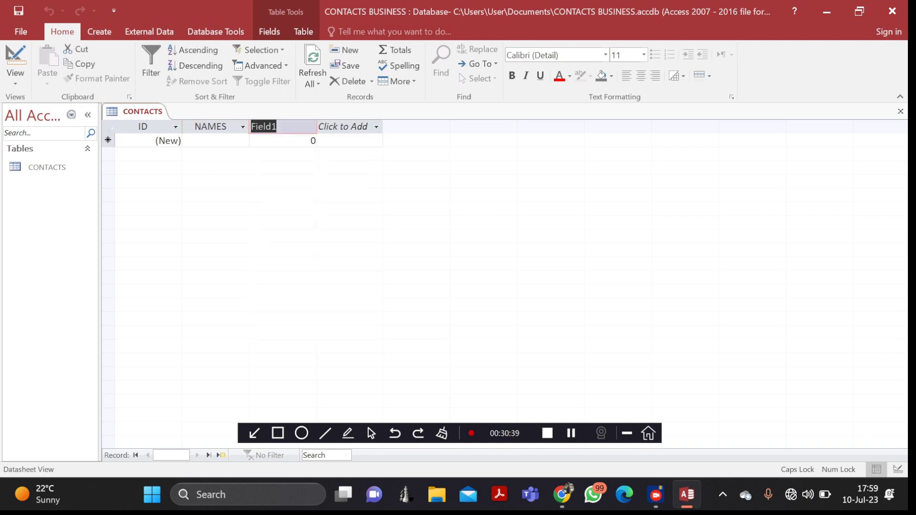
pyautogui.press('BackSpace')
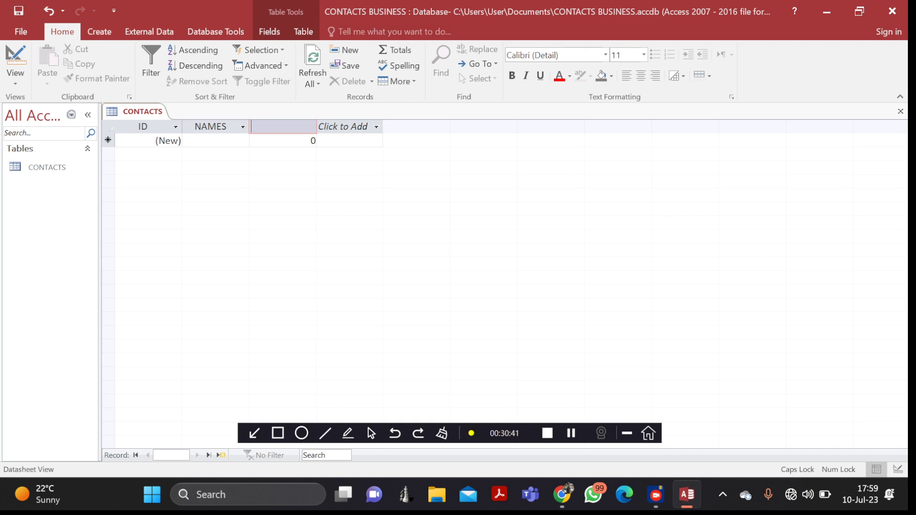
pyautogui.write('PHONE')
pyautogui.write(' NUMBER')
pyautogui.write('S')
pyautogui.press('Tab')
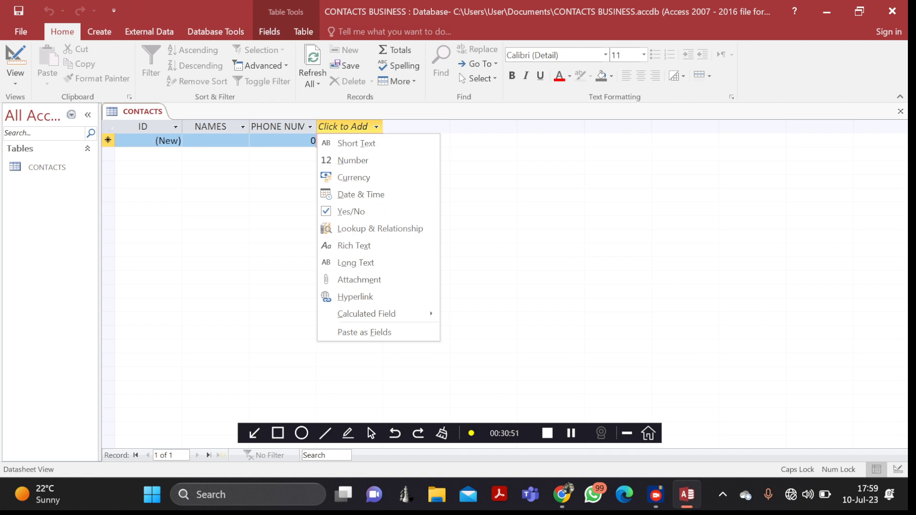
pyautogui.press('Escape')
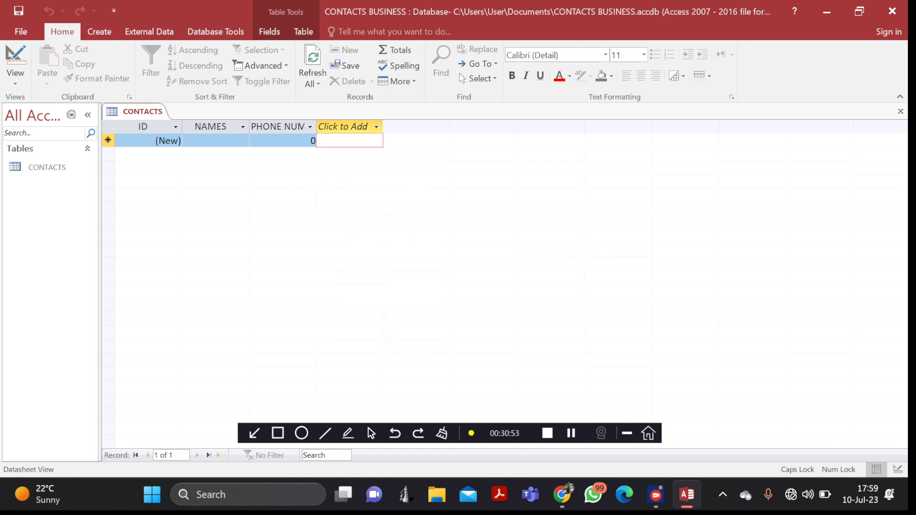
pyautogui.doubleClick(316, 127)
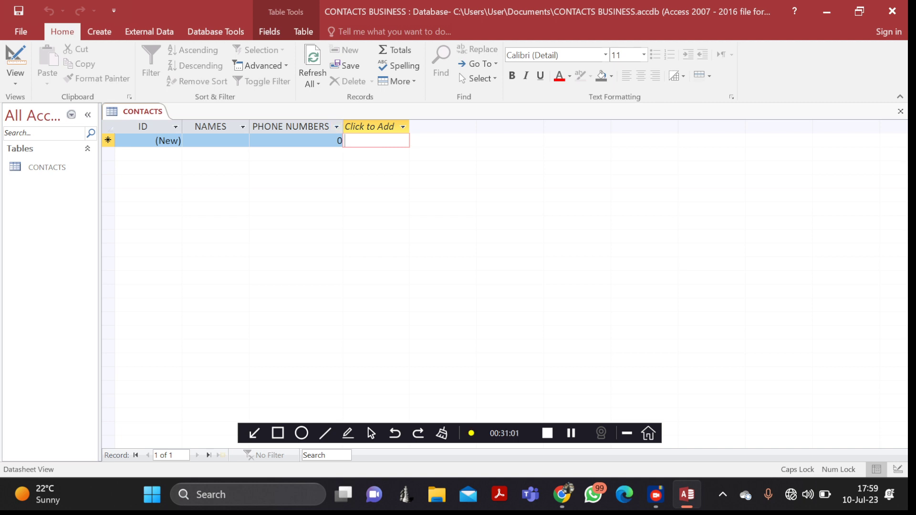
# - Add Short Text fields EMAILS and ADDRESES, then go to the first record's name
pyautogui.click(403, 127)
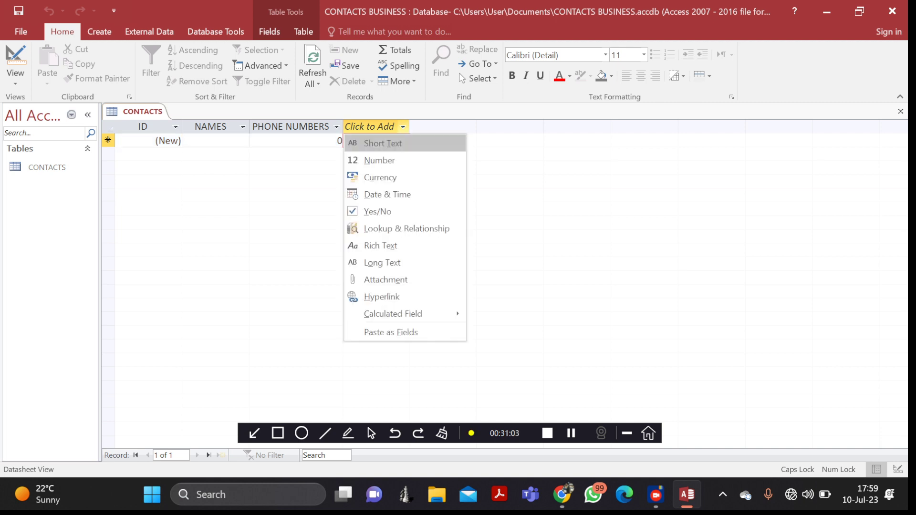
pyautogui.click(383, 143)
pyautogui.write('E')
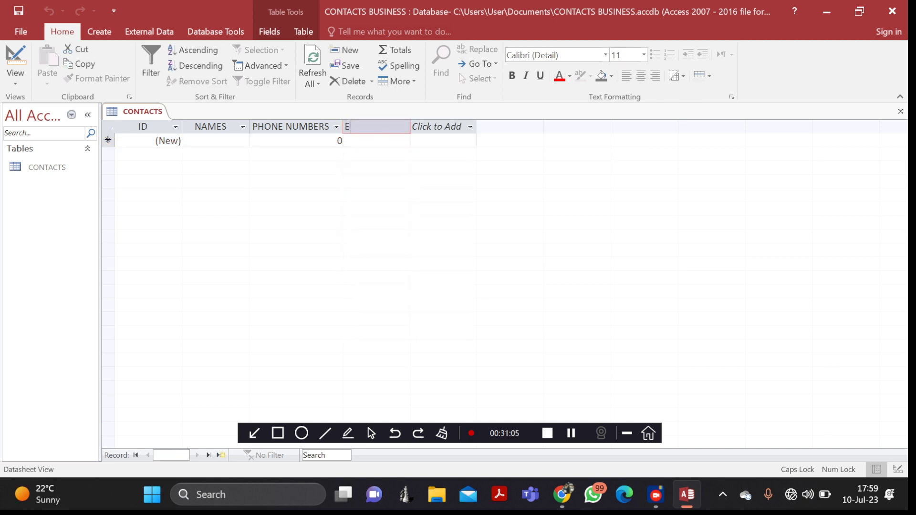
pyautogui.write('MAILS')
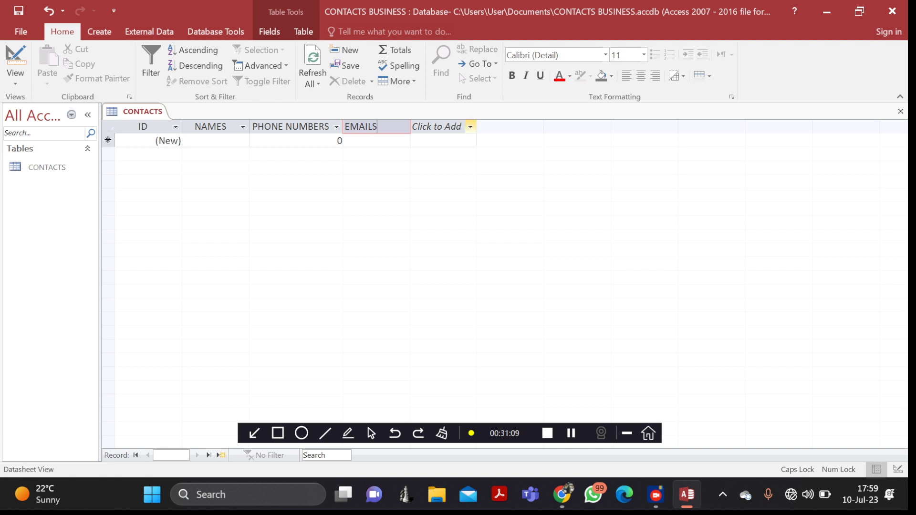
pyautogui.press('Return')
pyautogui.press('Return')
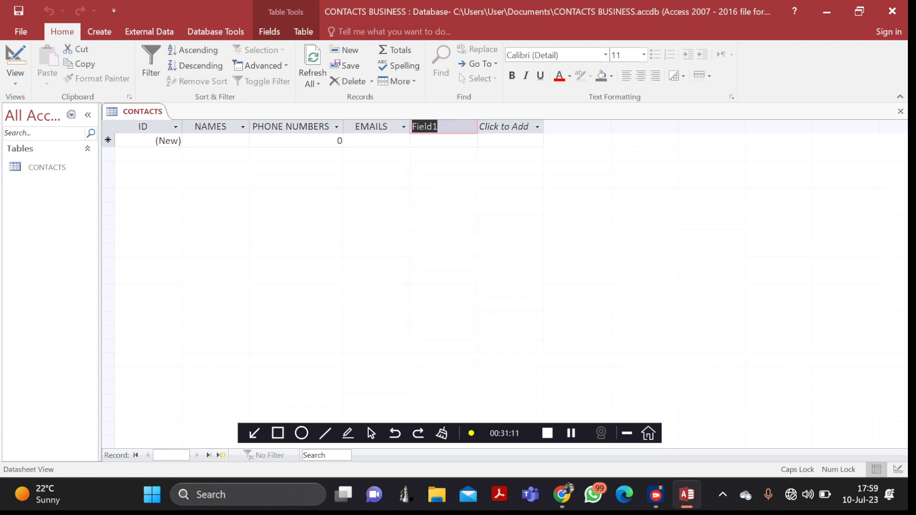
pyautogui.write('ADDRESES')
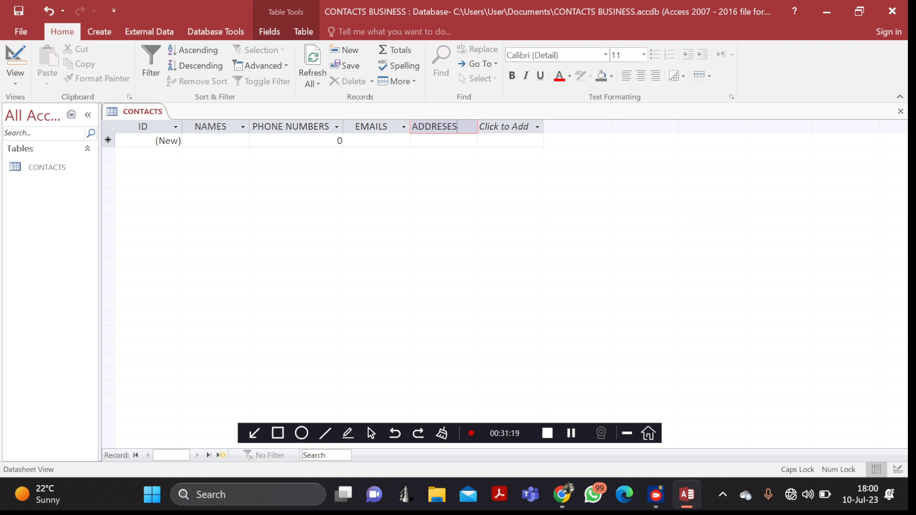
pyautogui.click(148, 141)
pyautogui.click(215, 141)
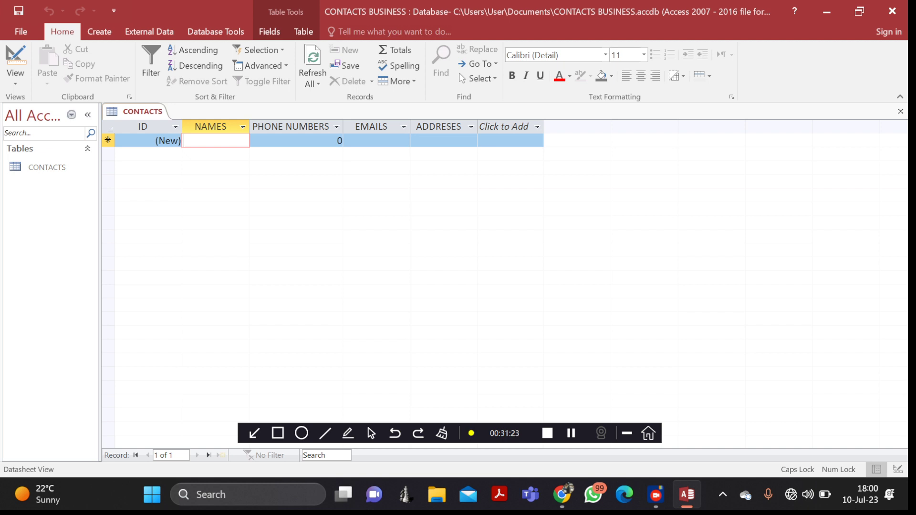
# - Enter max, james and nico as the first three names in lowercase
pyautogui.press('capslock')
pyautogui.write('max')
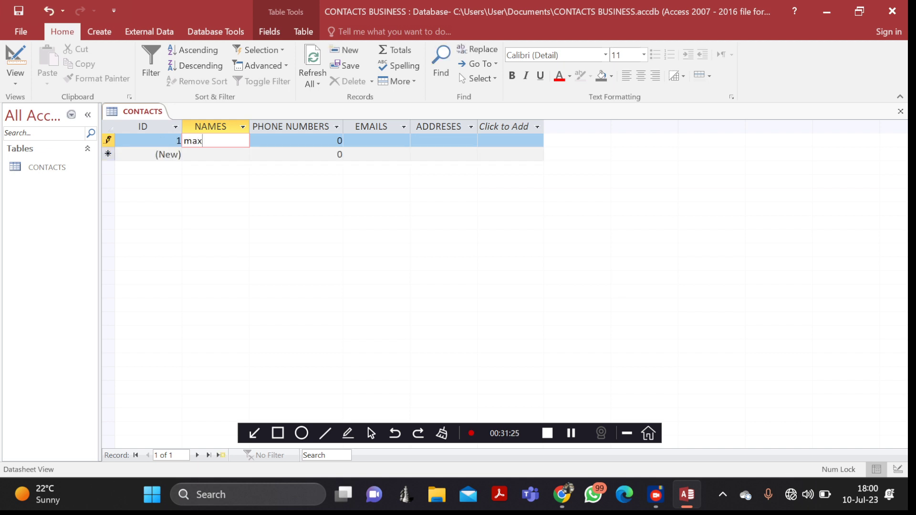
pyautogui.press('Down')
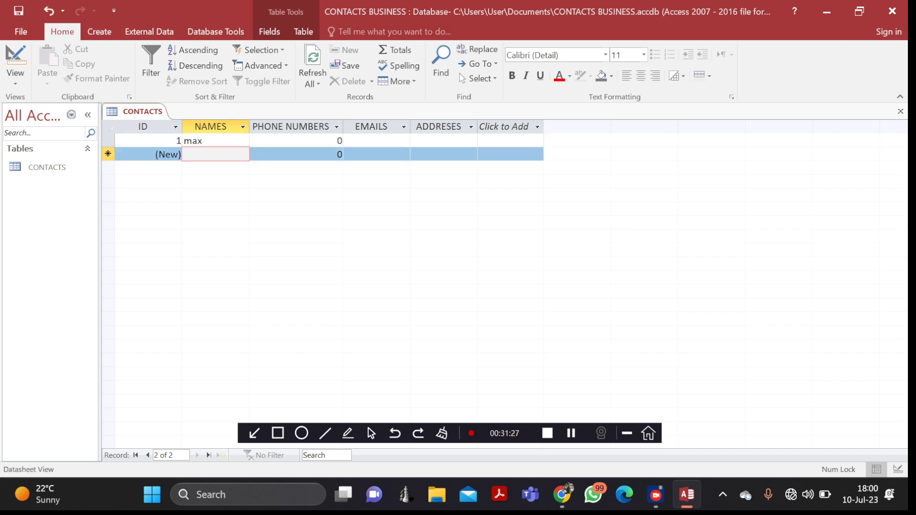
pyautogui.write('j')
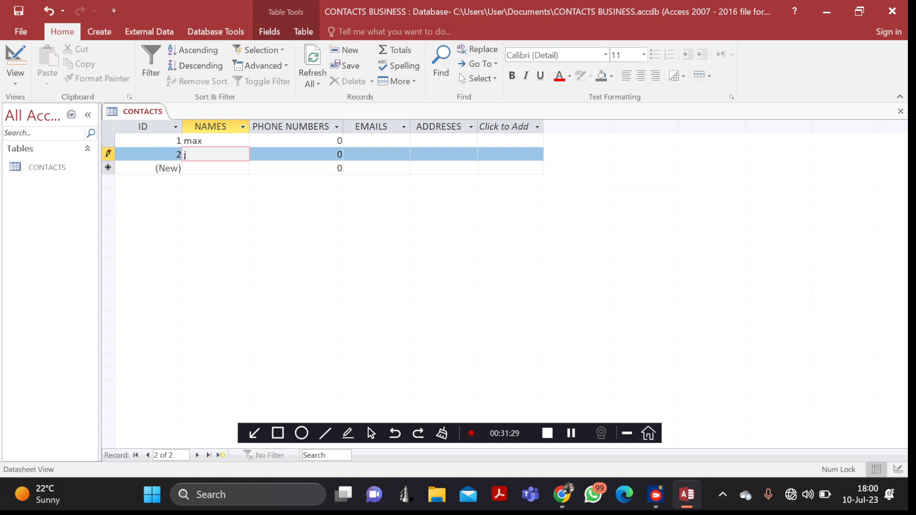
pyautogui.write('ames')
pyautogui.press('Down')
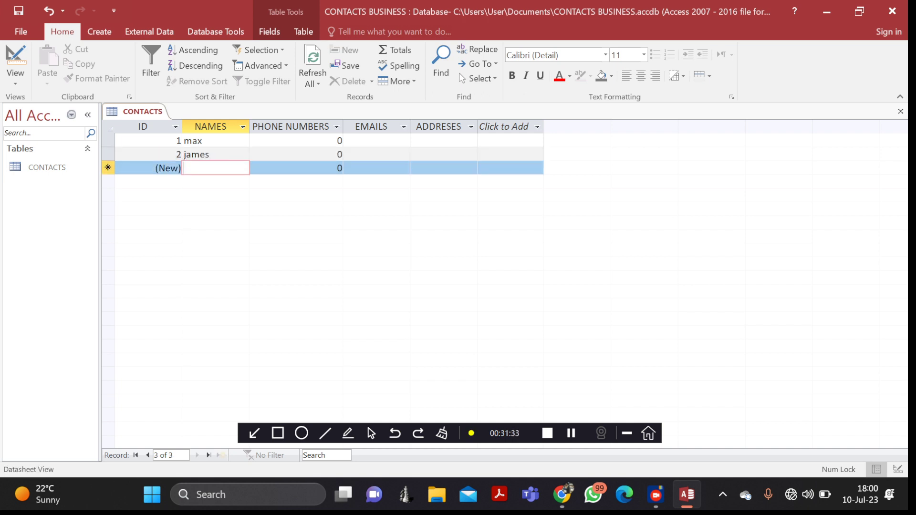
pyautogui.write('nico')
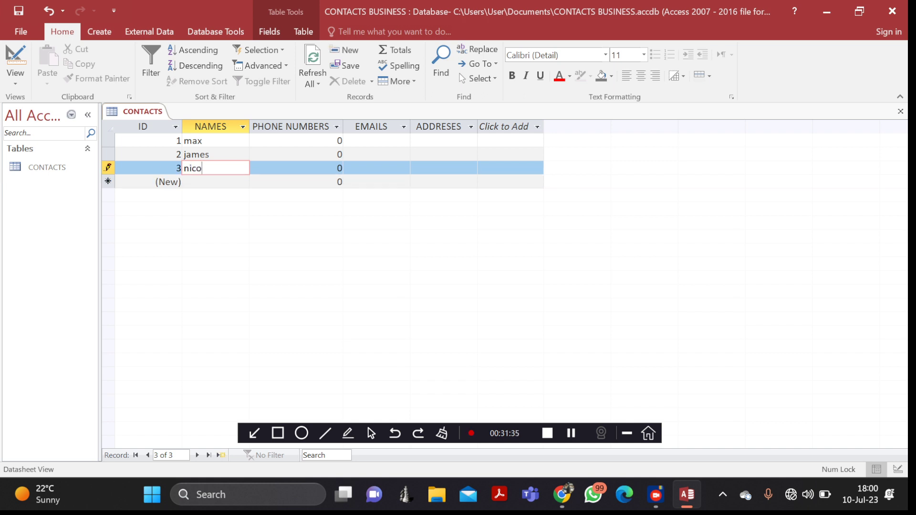
pyautogui.press('Down')
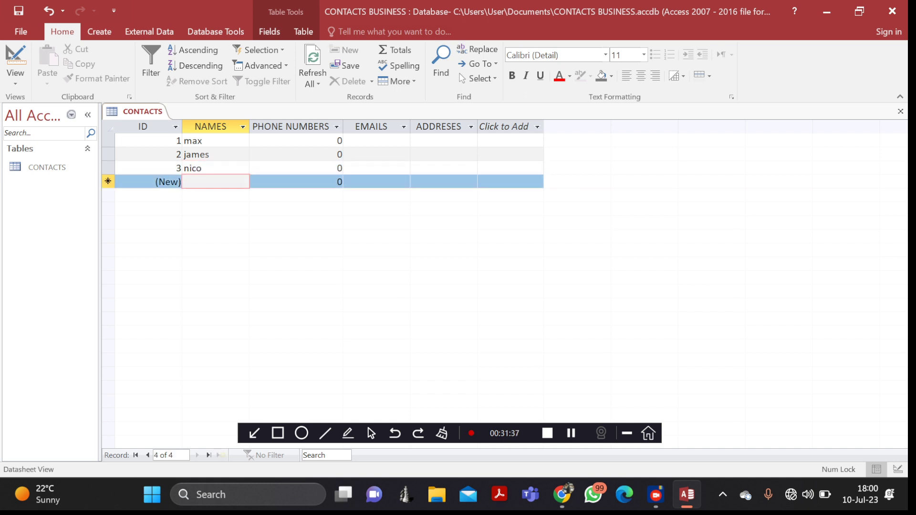
# - Add the names danny, kenny, sydney, mary and dennis in new rows
pyautogui.write('danny')
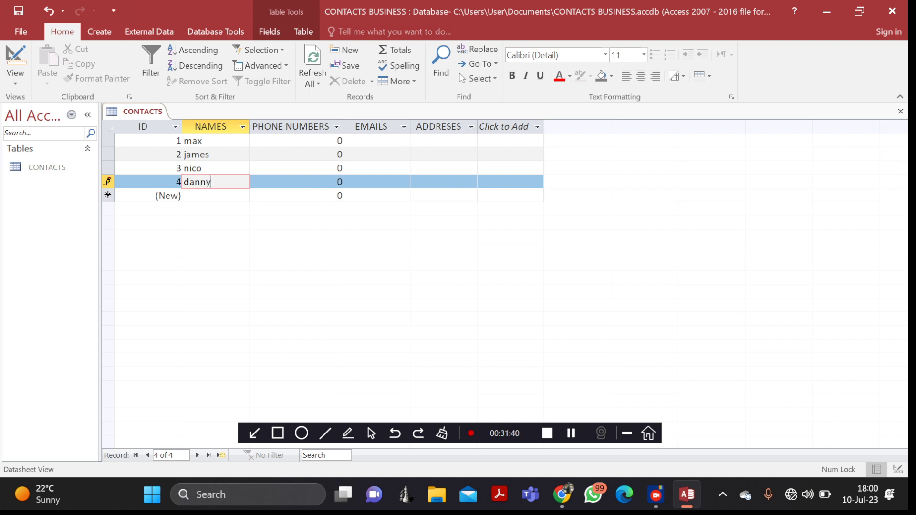
pyautogui.press('Down')
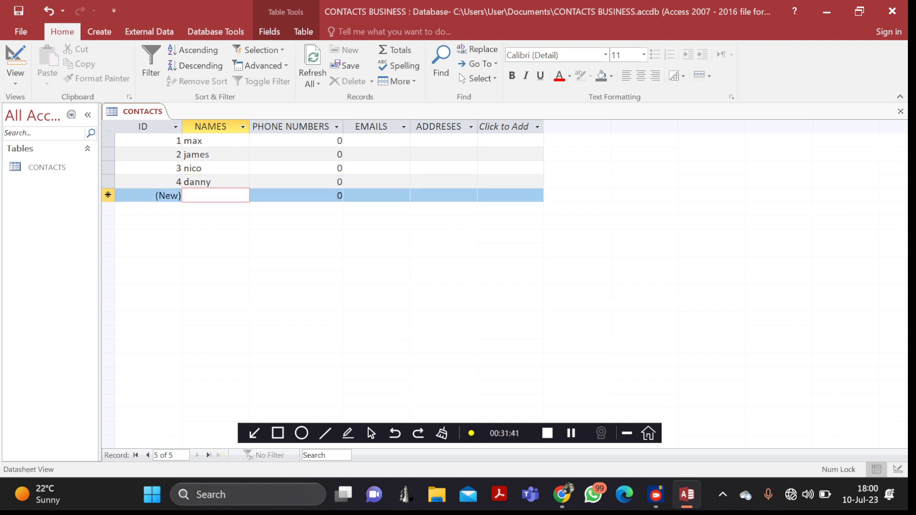
pyautogui.write('kenny')
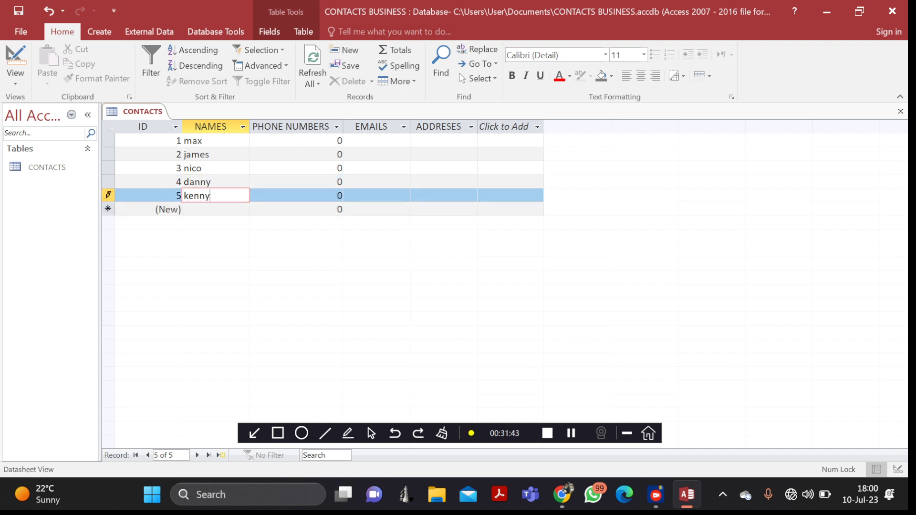
pyautogui.press('Down')
pyautogui.write('su')
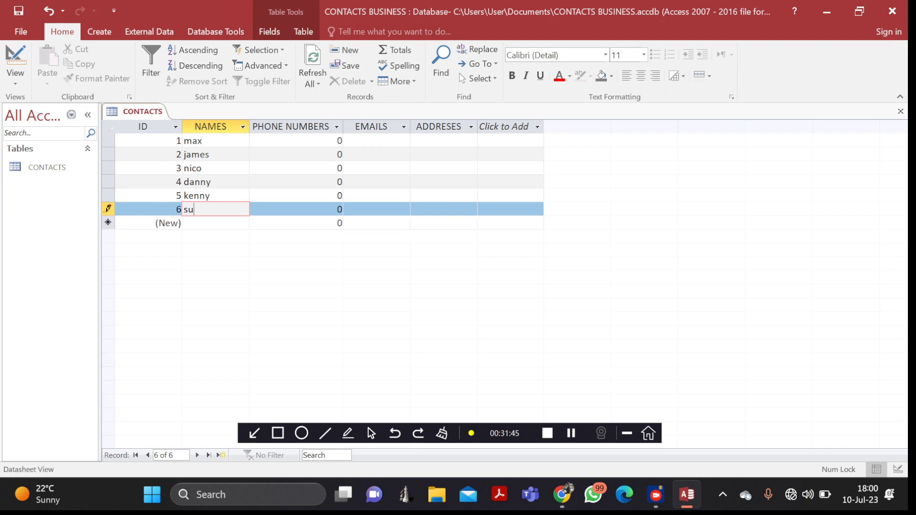
pyautogui.press('BackSpace')
pyautogui.write('ydney')
pyautogui.press('Down')
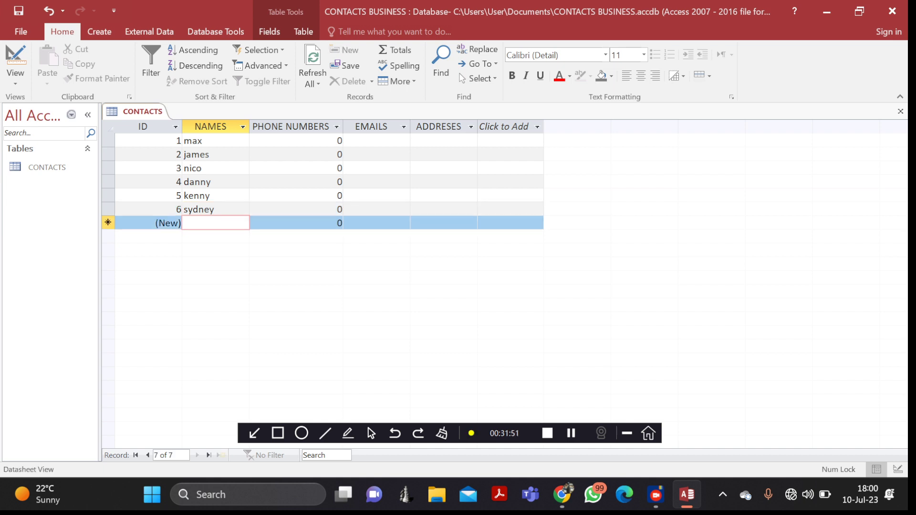
pyautogui.write('mary')
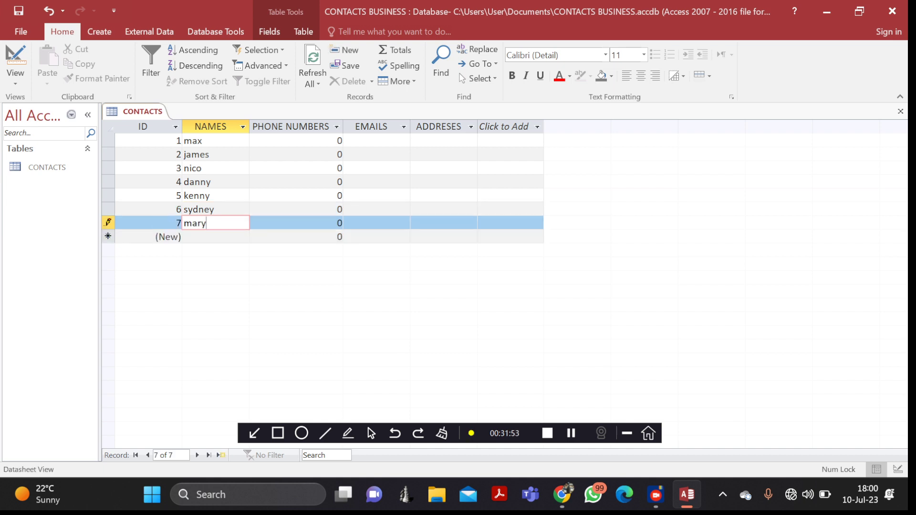
pyautogui.press('Down')
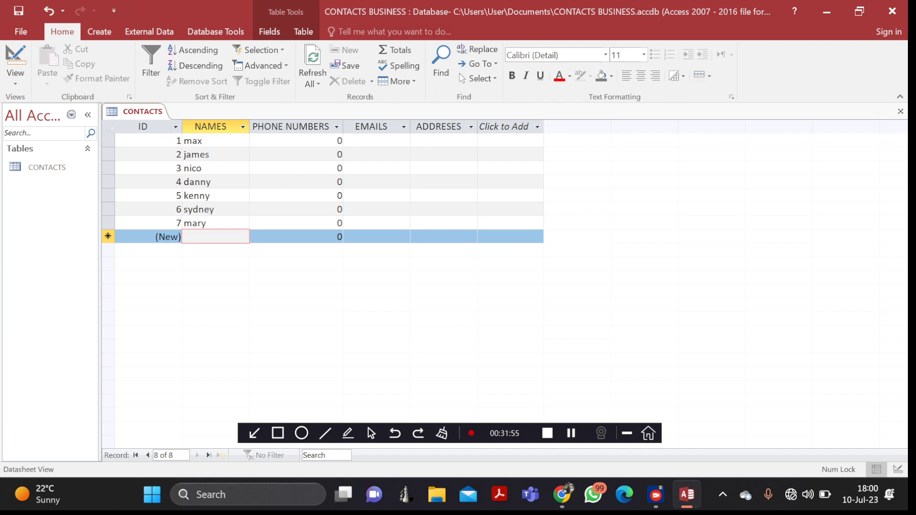
pyautogui.write('de')
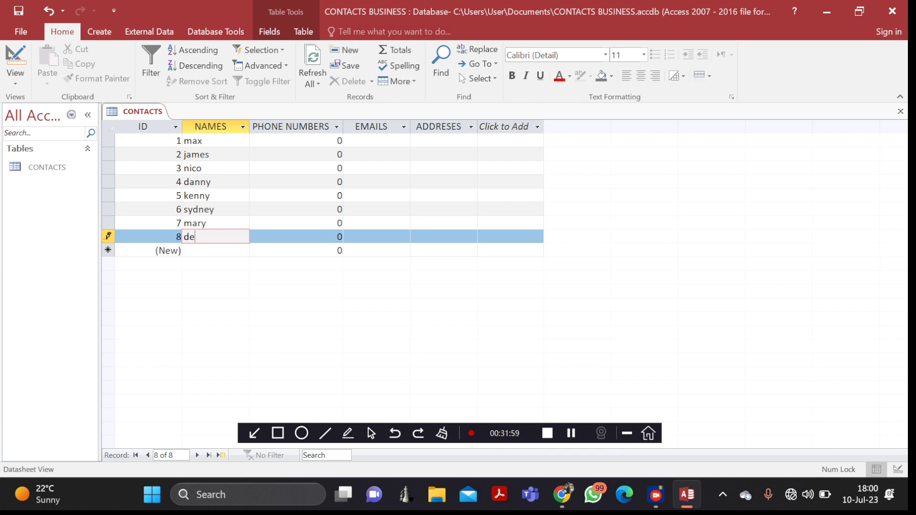
pyautogui.write('nnis')
pyautogui.click(323, 141)
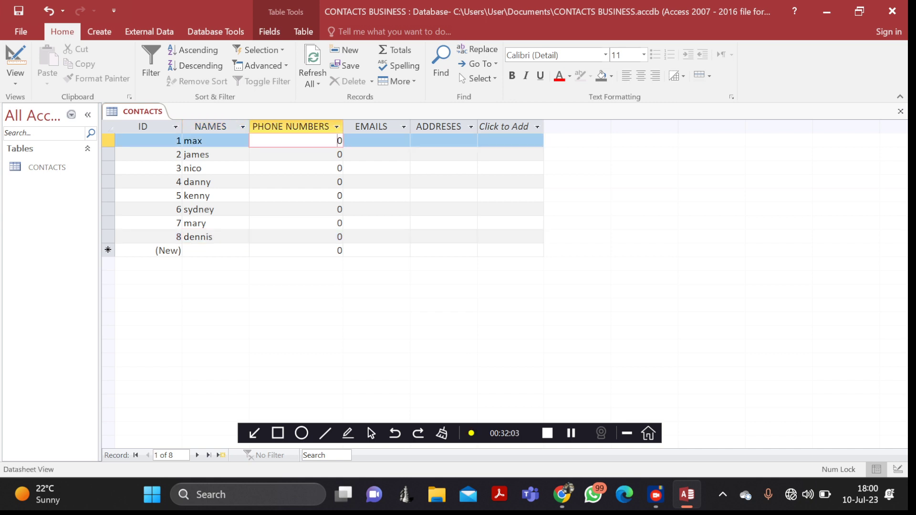
pyautogui.write('0998880')
pyautogui.click(322, 155)
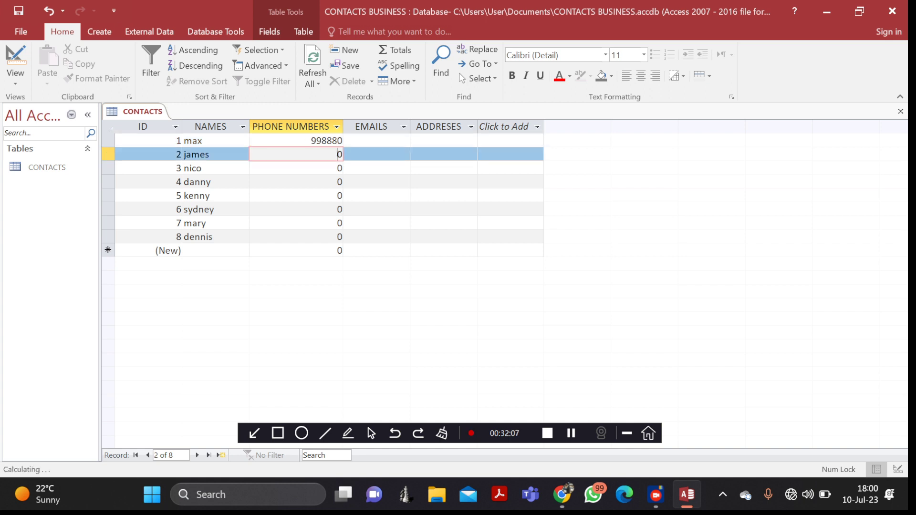
pyautogui.write('88887777')
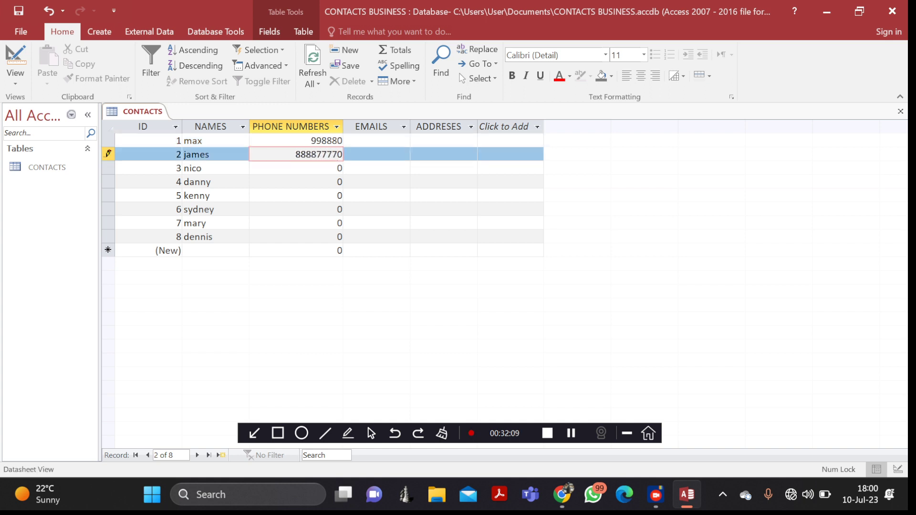
pyautogui.click(322, 167)
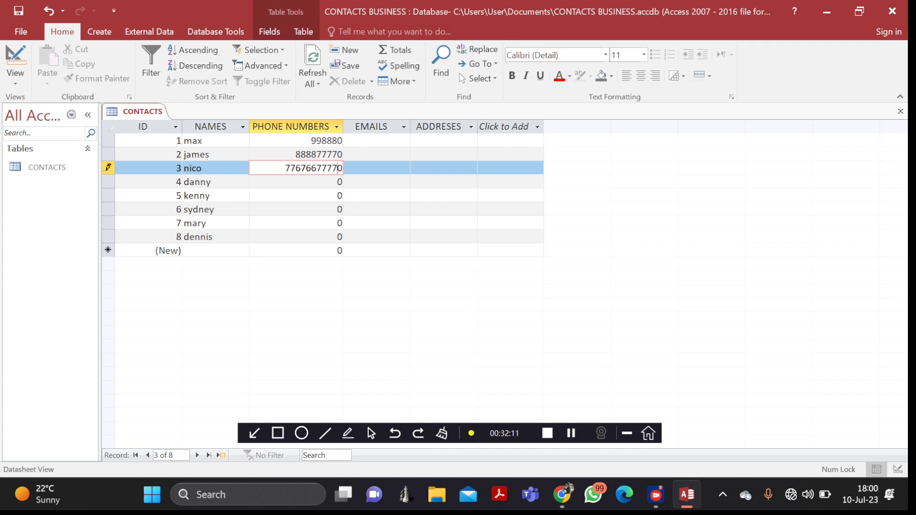
pyautogui.press('Return')
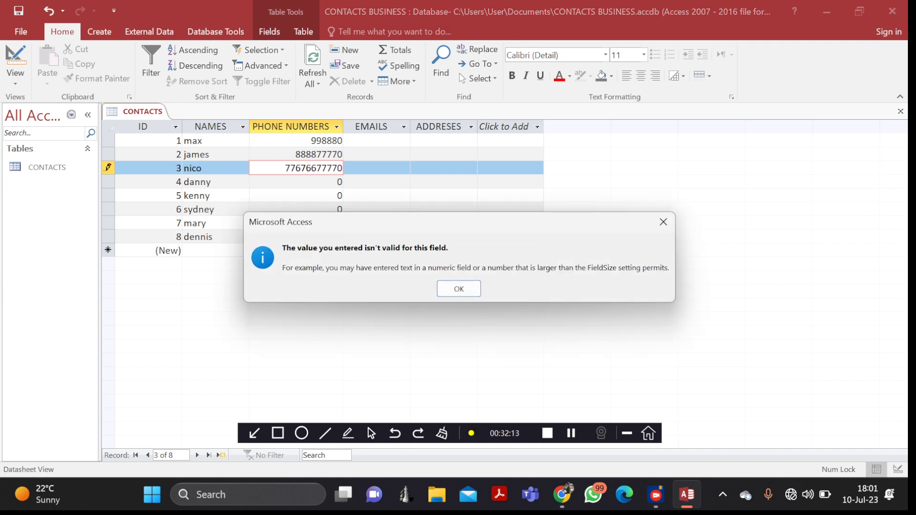
pyautogui.press('Return')
pyautogui.press('Return')
pyautogui.press('Return')
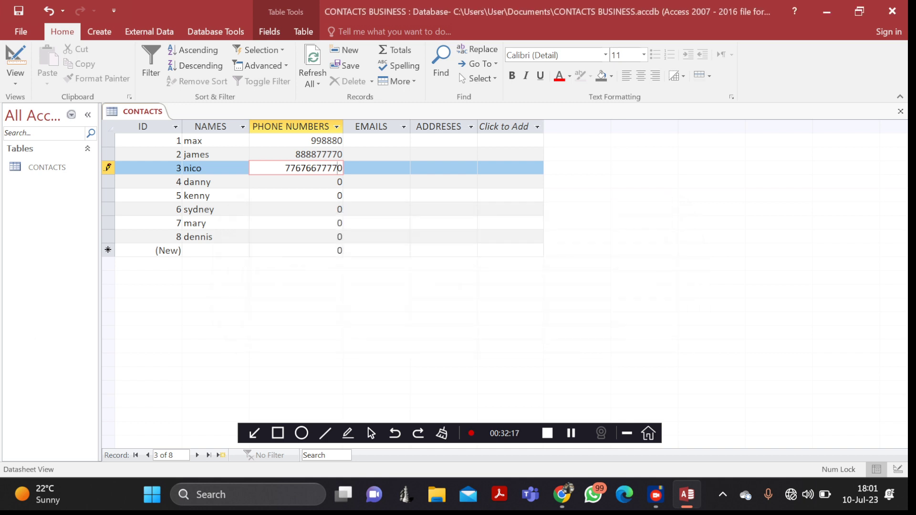
pyautogui.press('Return')
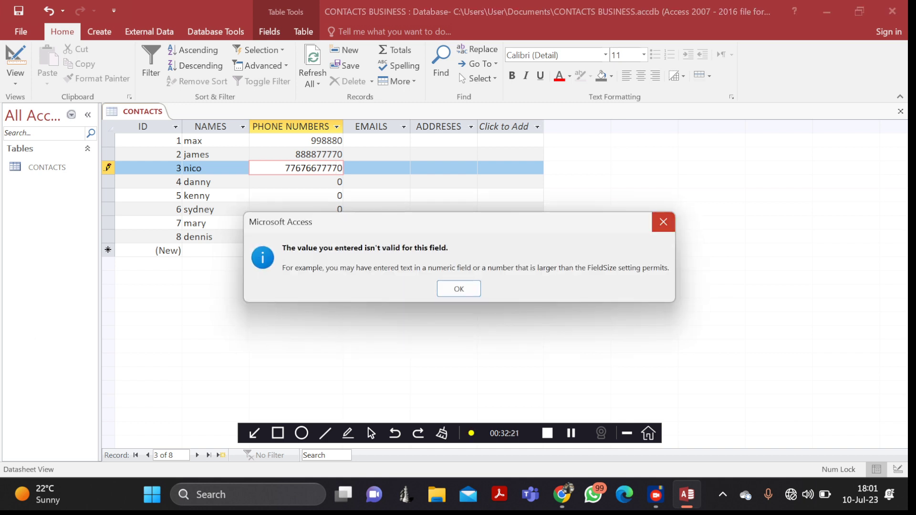
pyautogui.press('Return')
pyautogui.press('BackSpace')
pyautogui.press('BackSpace')
pyautogui.press('BackSpace')
pyautogui.press('BackSpace')
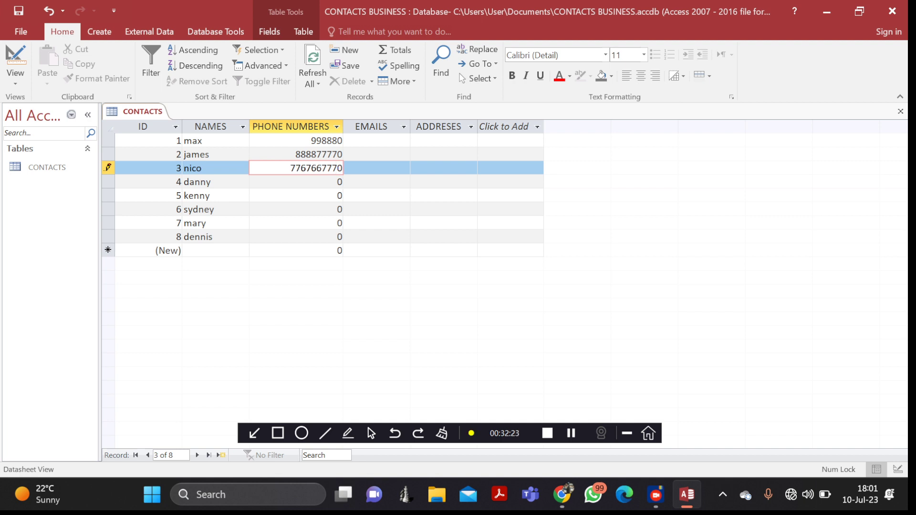
pyautogui.press('Down')
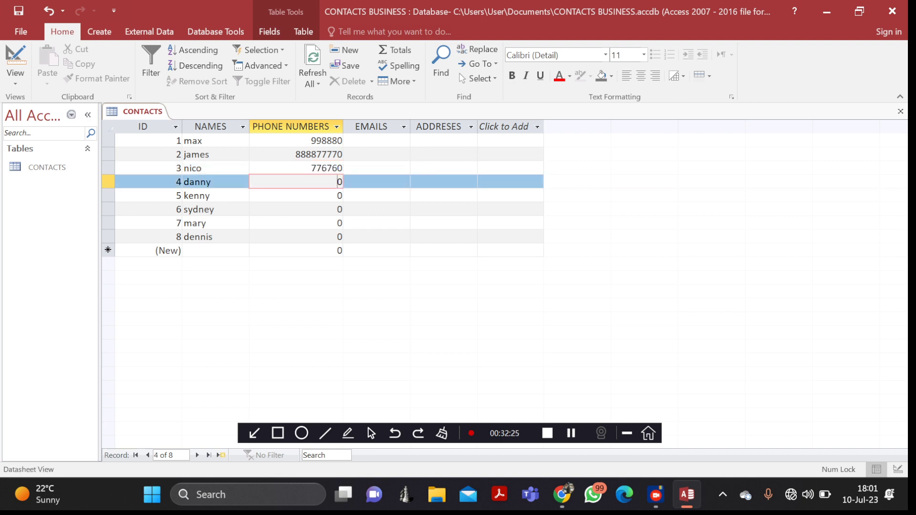
pyautogui.write('677575')
pyautogui.press('Down')
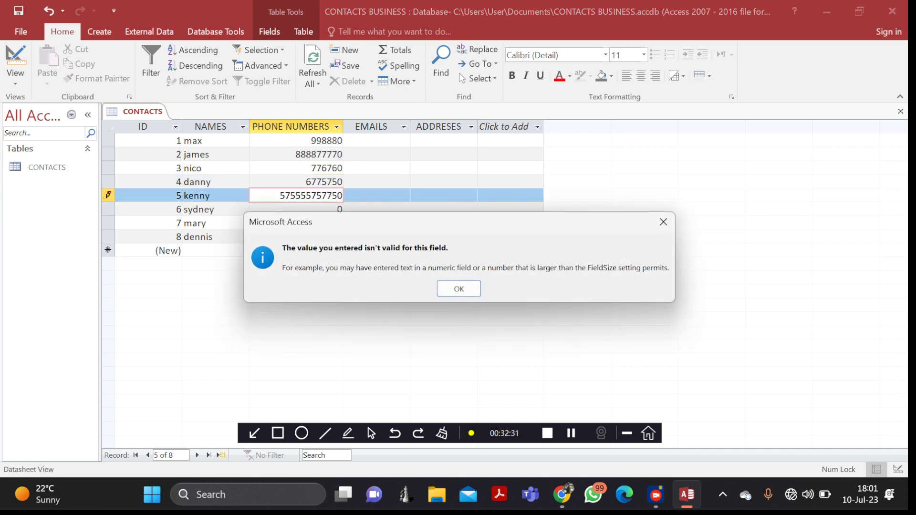
pyautogui.press('Return')
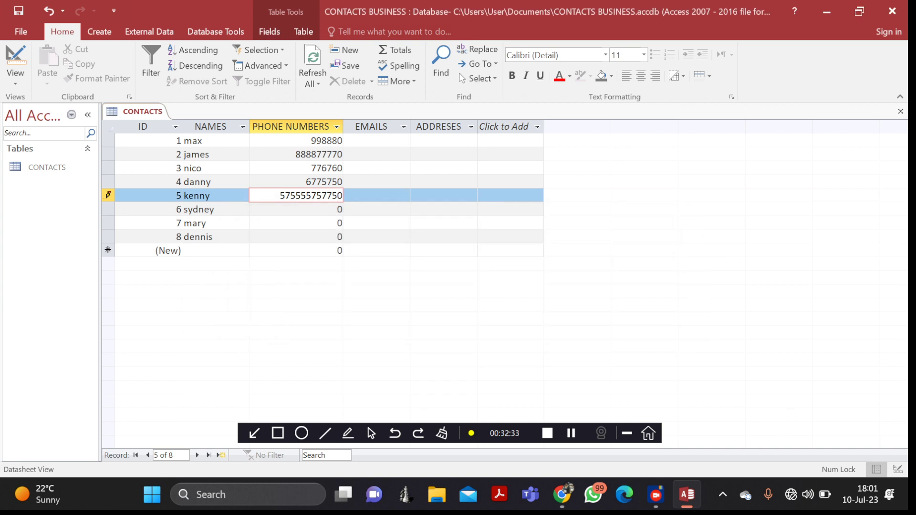
pyautogui.press('BackSpace')
pyautogui.press('BackSpace')
pyautogui.press('BackSpace')
pyautogui.press('Down')
pyautogui.write('8996866')
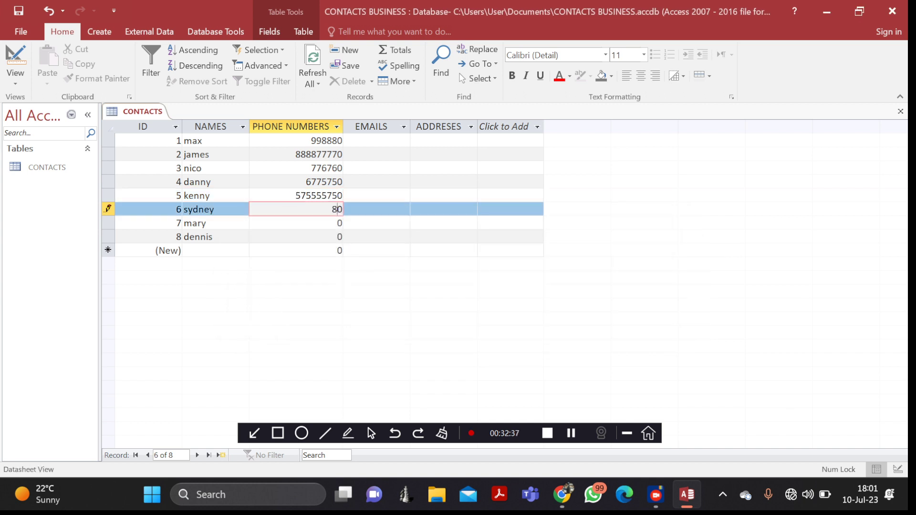
pyautogui.press('Down')
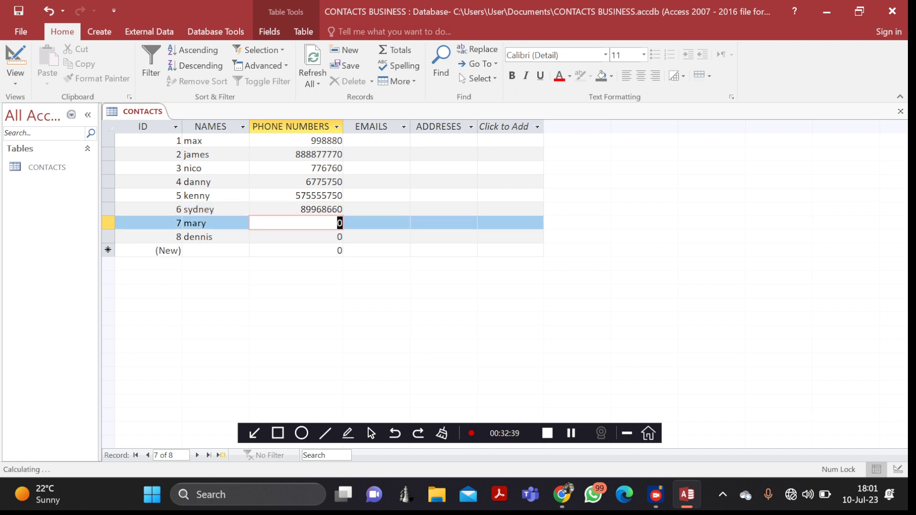
pyautogui.write('86887878')
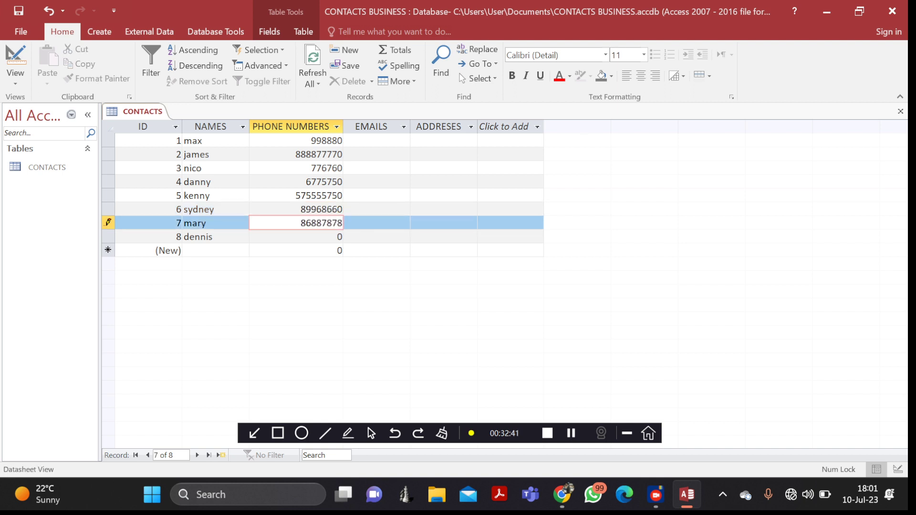
pyautogui.press('Down')
pyautogui.write('7')
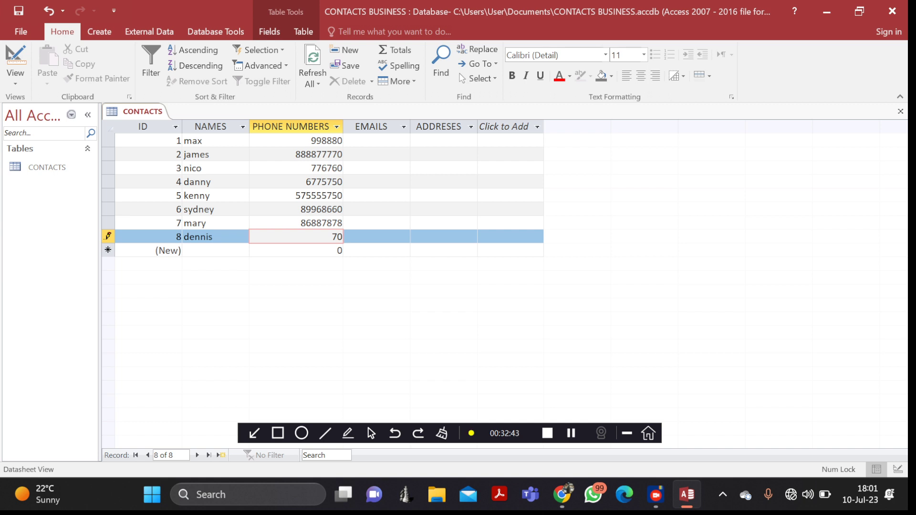
pyautogui.write('868689')
pyautogui.click(376, 140)
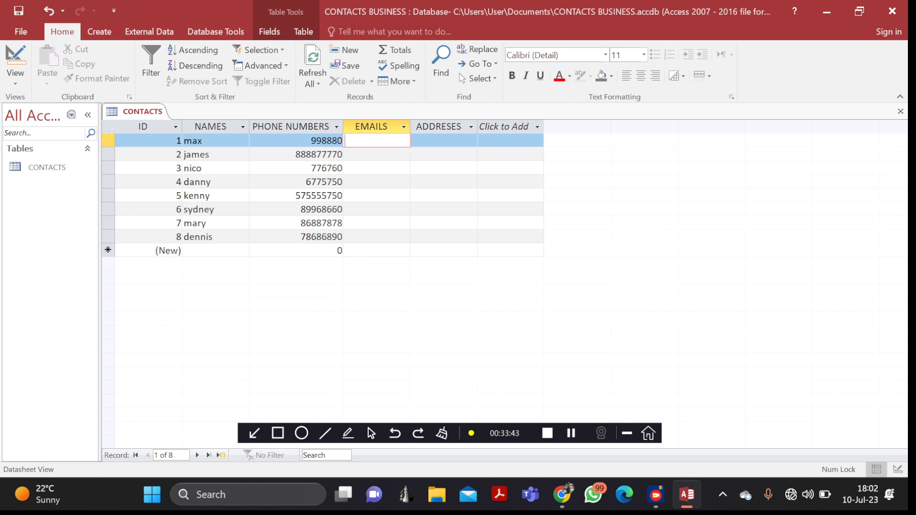
# - Enter emails gmail, yahoo and hotmail for max, james and nico
pyautogui.write('gmail')
pyautogui.press('Down')
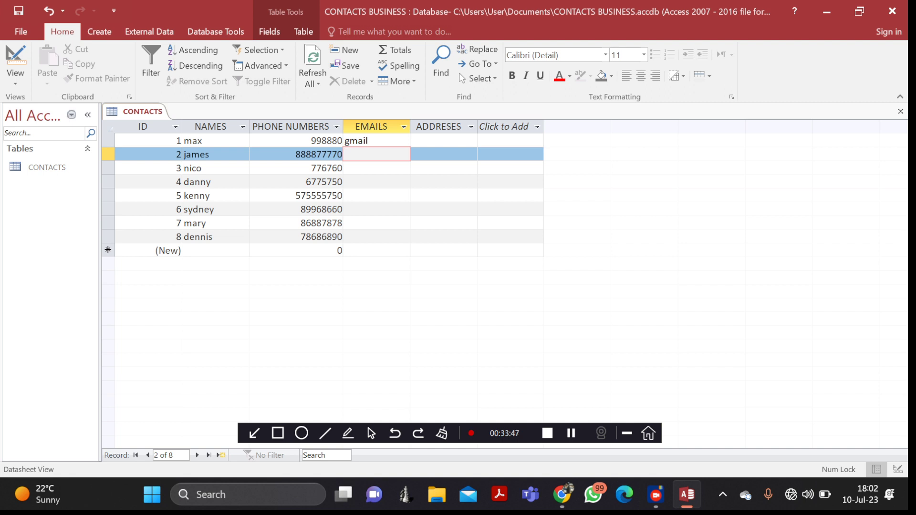
pyautogui.write('yahoo')
pyautogui.press('Down')
pyautogui.press('Down')
pyautogui.press('Up')
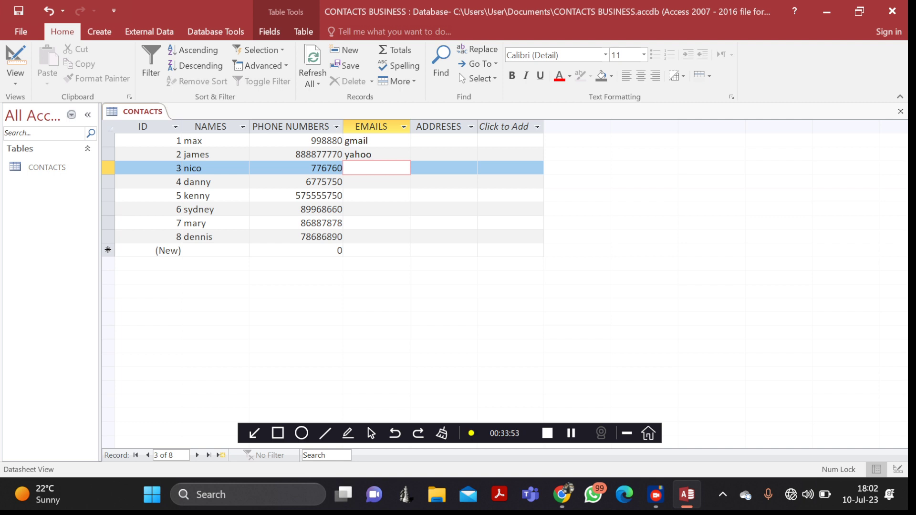
pyautogui.write('hotmail')
pyautogui.click(345, 182)
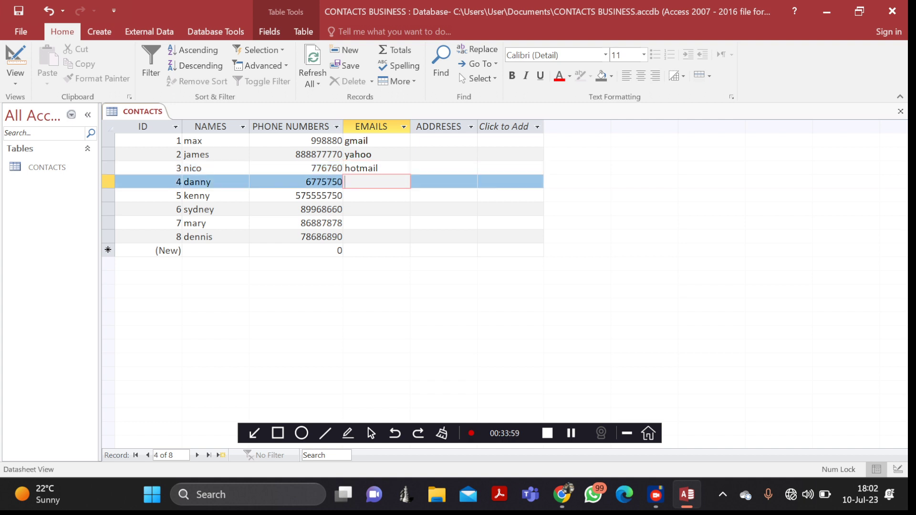
# - Enter emails yahoo, outlook, qq, gmail and livemail for records 4 through 8
pyautogui.write('yahoo')
pyautogui.click(344, 195)
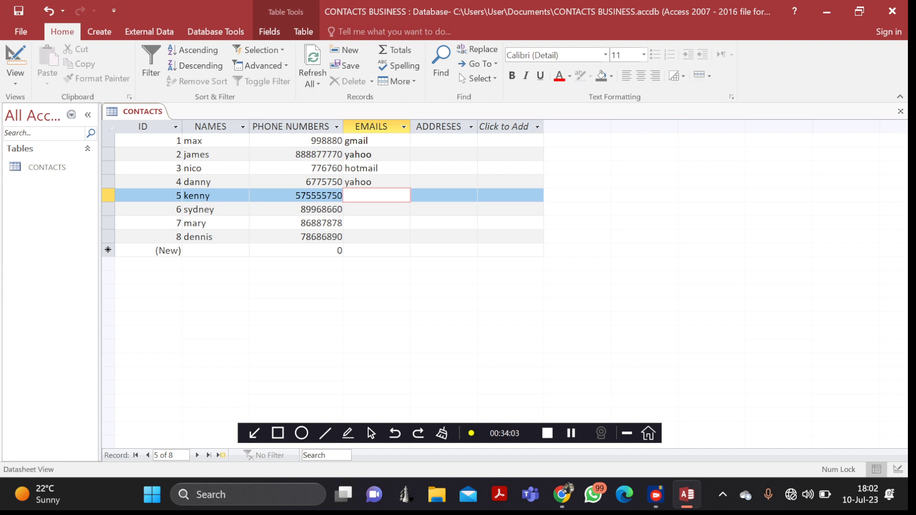
pyautogui.write('outlook')
pyautogui.click(376, 209)
pyautogui.write('qqq')
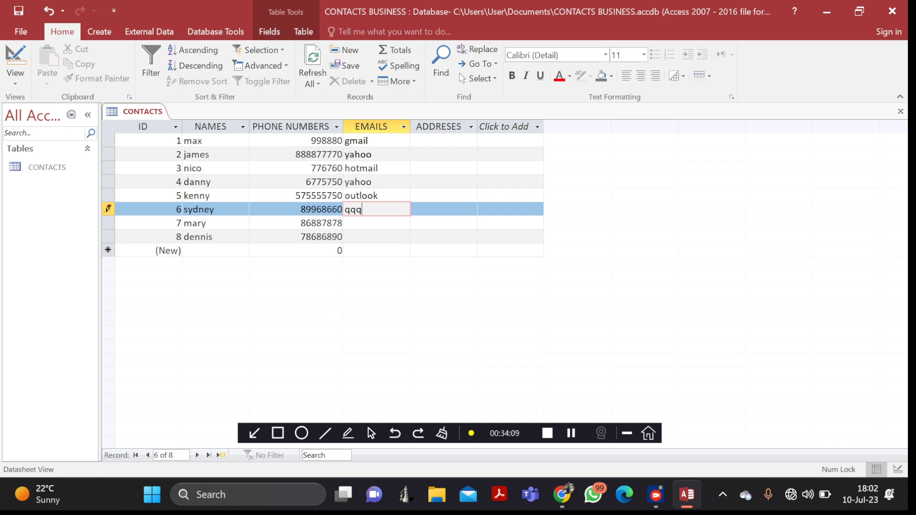
pyautogui.press('BackSpace')
pyautogui.click(376, 223)
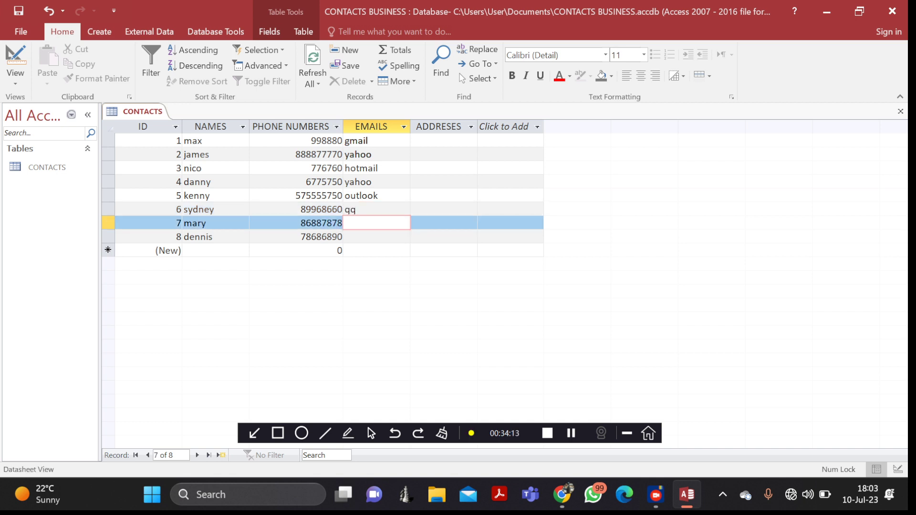
pyautogui.write('gmail')
pyautogui.press('Down')
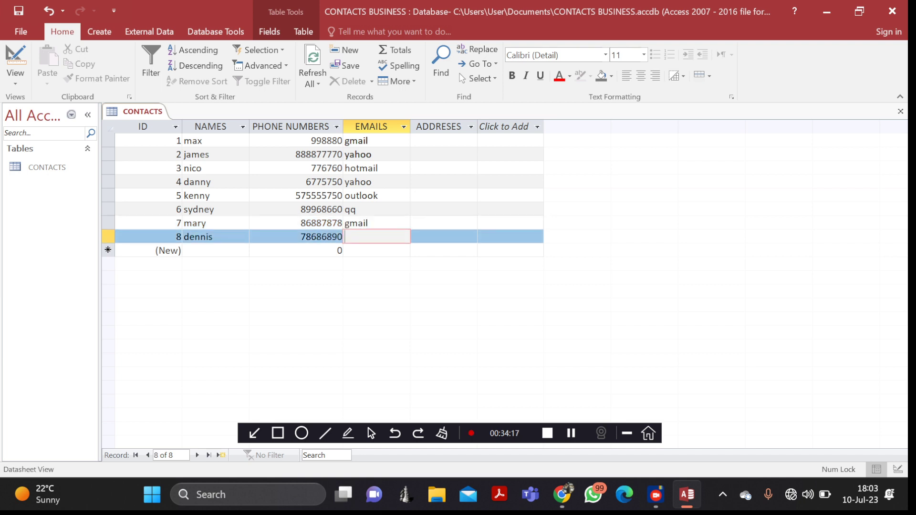
pyautogui.write('livemail')
# - Enter addresses uk, germany and lusaka for the first three records
pyautogui.click(444, 141)
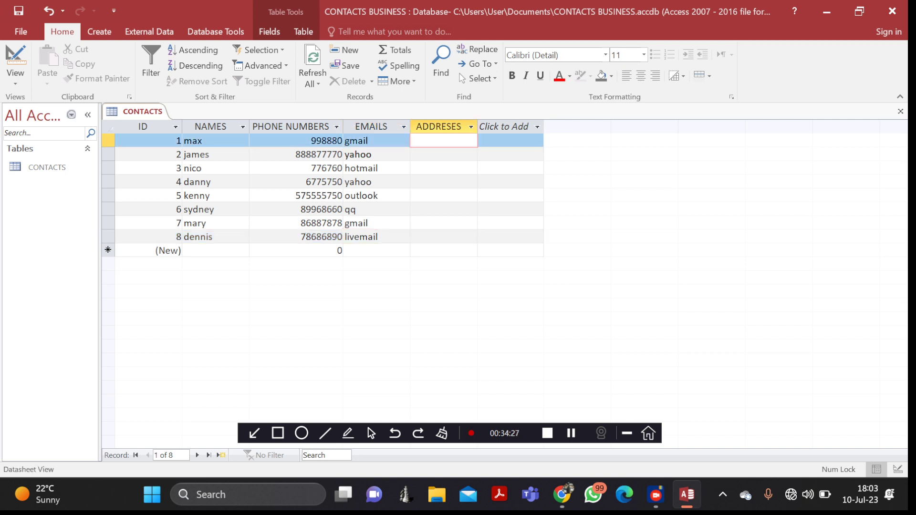
pyautogui.write('uk')
pyautogui.click(444, 155)
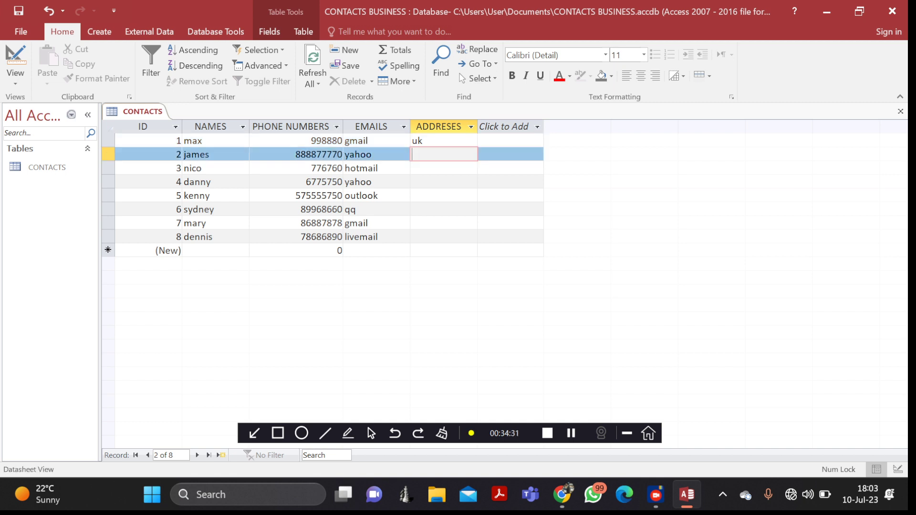
pyautogui.write('germany')
pyautogui.click(444, 169)
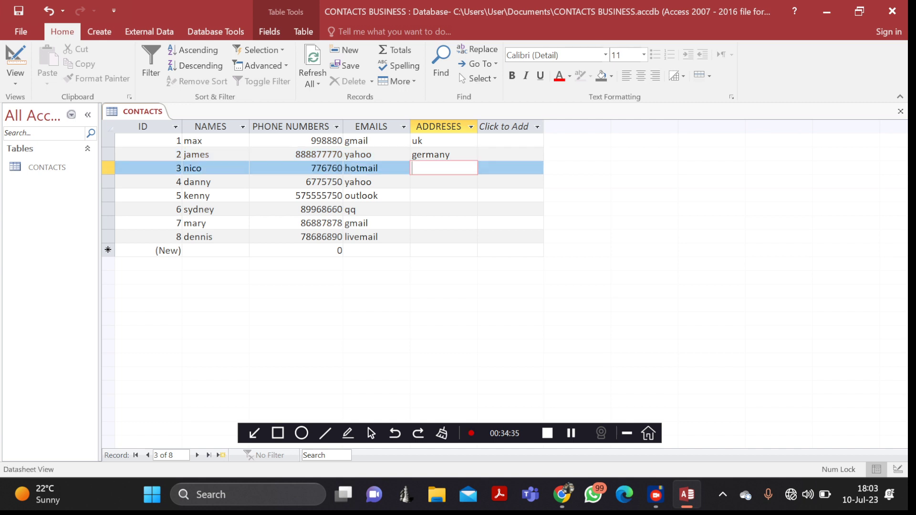
pyautogui.write('lusaka')
pyautogui.press('Down')
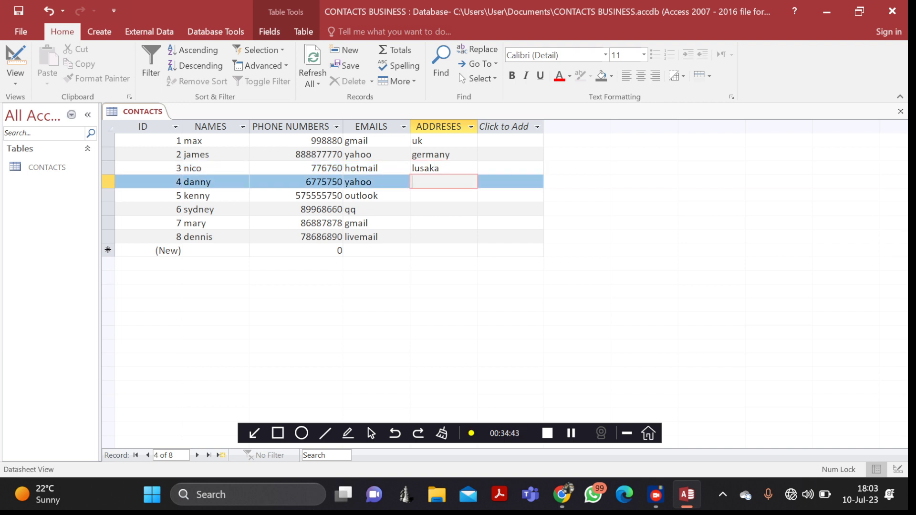
# - Fill in the addresses for records 4 to 8, including nairoby, austria and kalinga
pyautogui.write('kenysa')
pyautogui.press('Down')
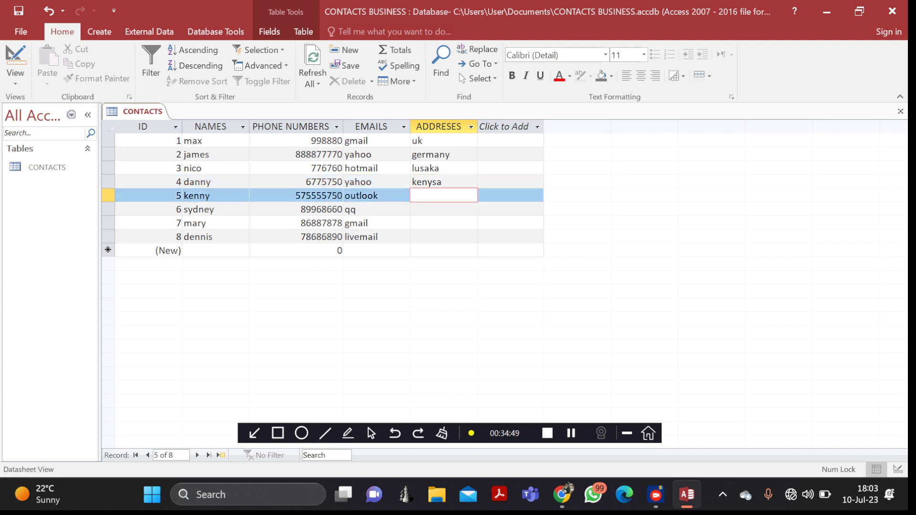
pyautogui.write('nairoby')
pyautogui.press('Down')
pyautogui.write('au')
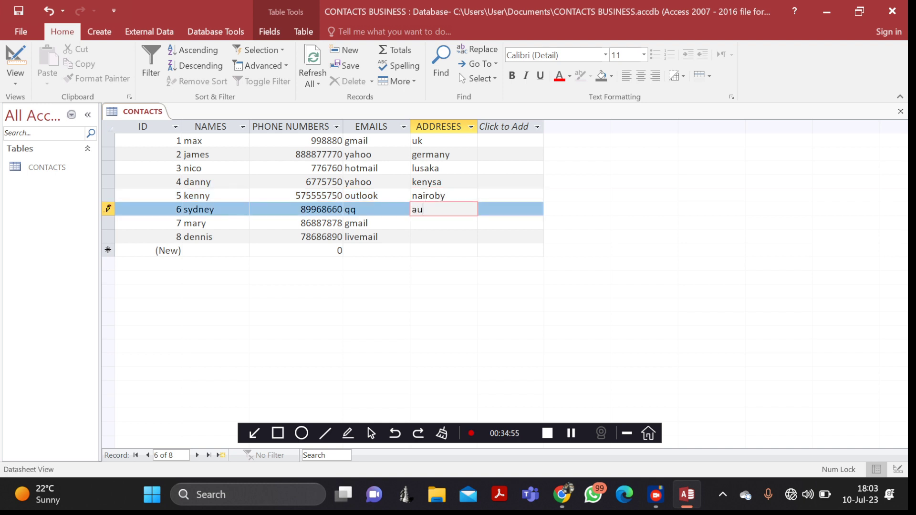
pyautogui.write('stria')
pyautogui.press('Down')
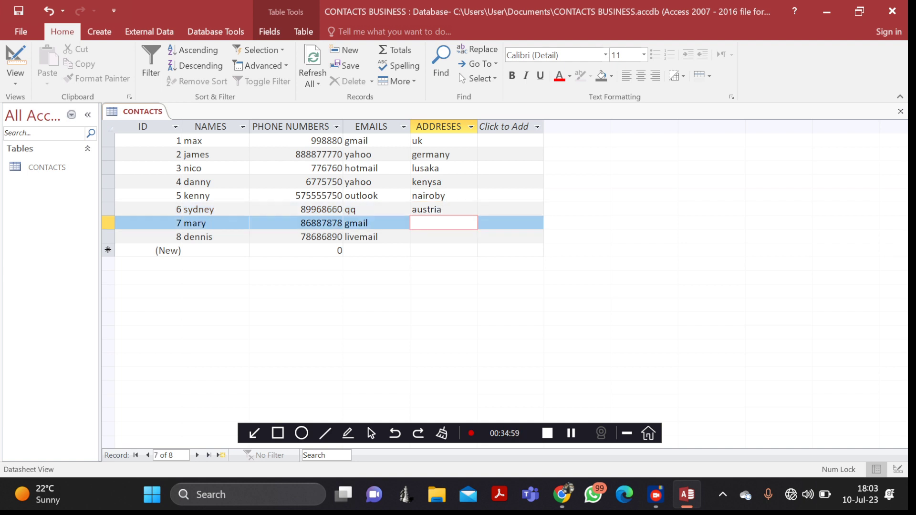
pyautogui.write('belguu,m')
pyautogui.press('Down')
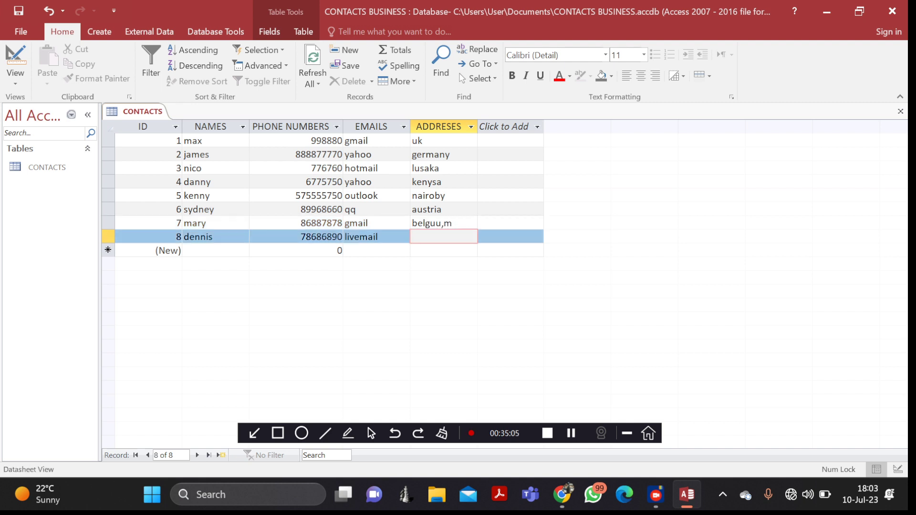
pyautogui.write('ka')
pyautogui.write('li')
pyautogui.write('nga')
pyautogui.click(435, 196)
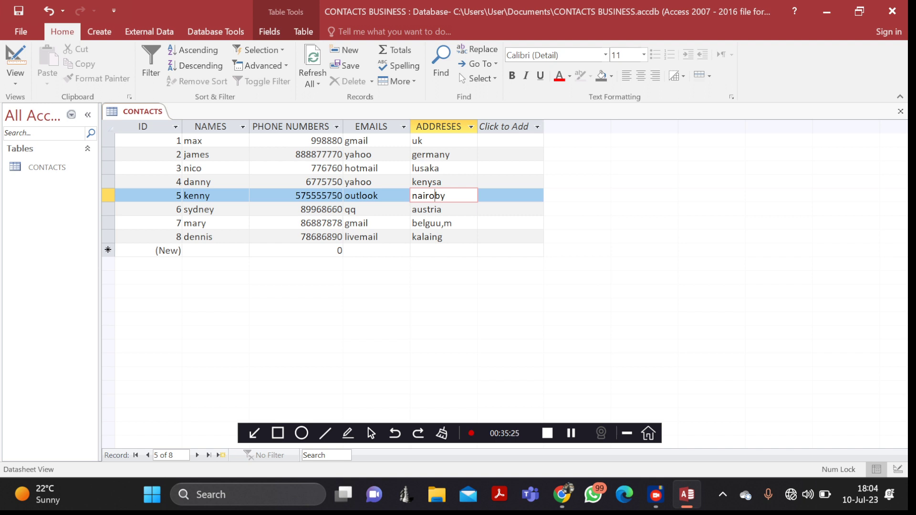
# - Remove bold from the datasheet text after briefly toggling italic on and off
pyautogui.moveTo(449, 155); pyautogui.dragTo(411, 154)
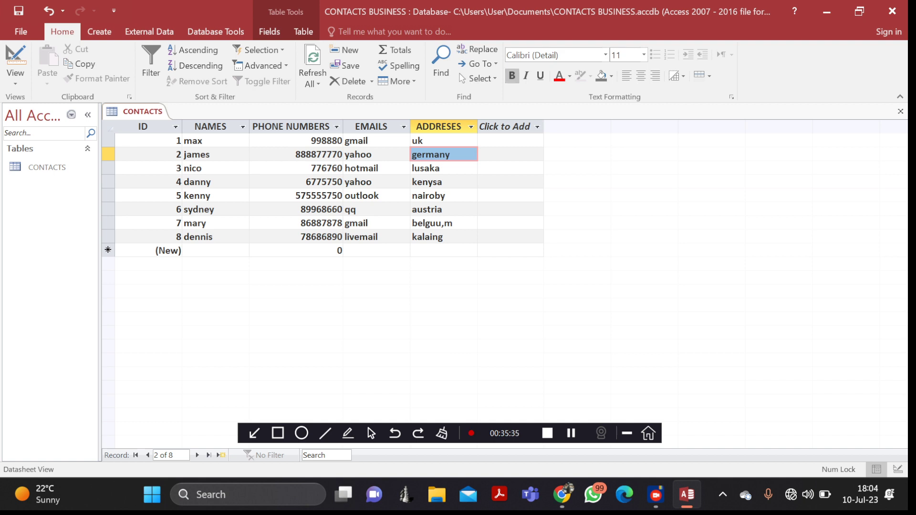
pyautogui.hotkey('ctrl', 'i')
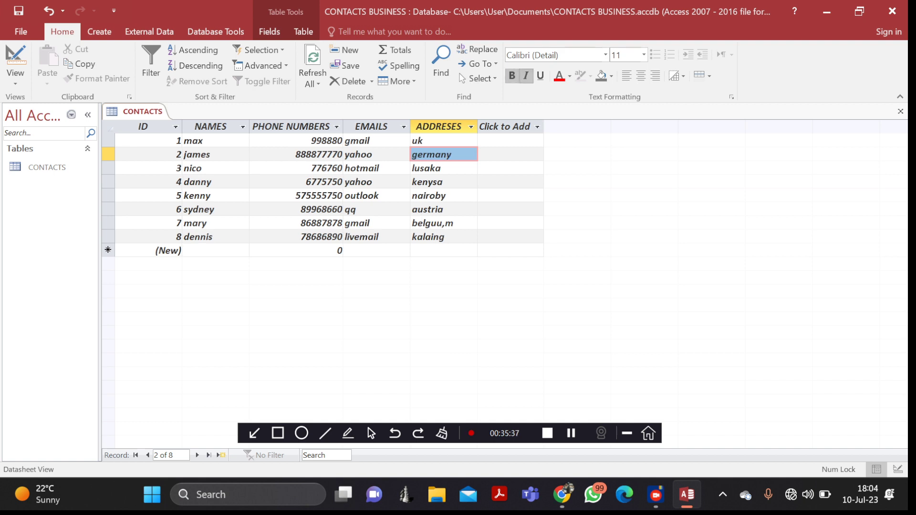
pyautogui.hotkey('ctrl', 'i')
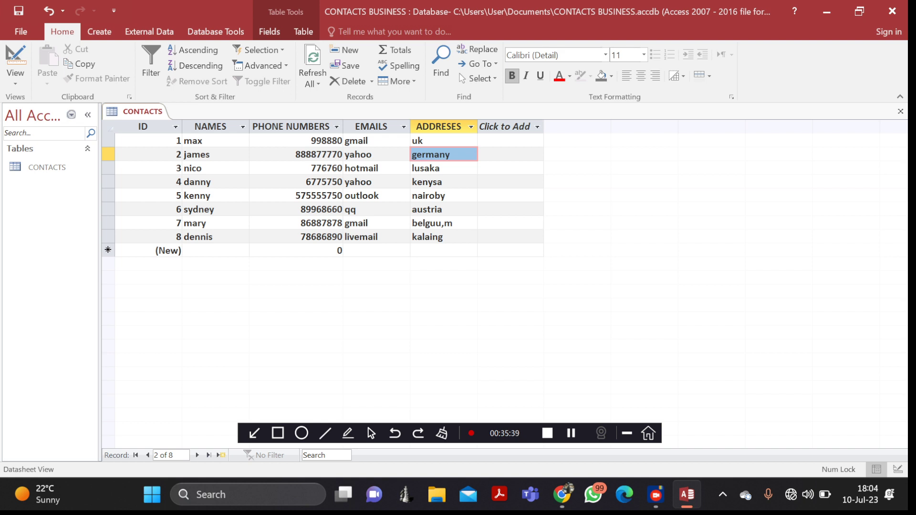
pyautogui.hotkey('ctrl', 'b')
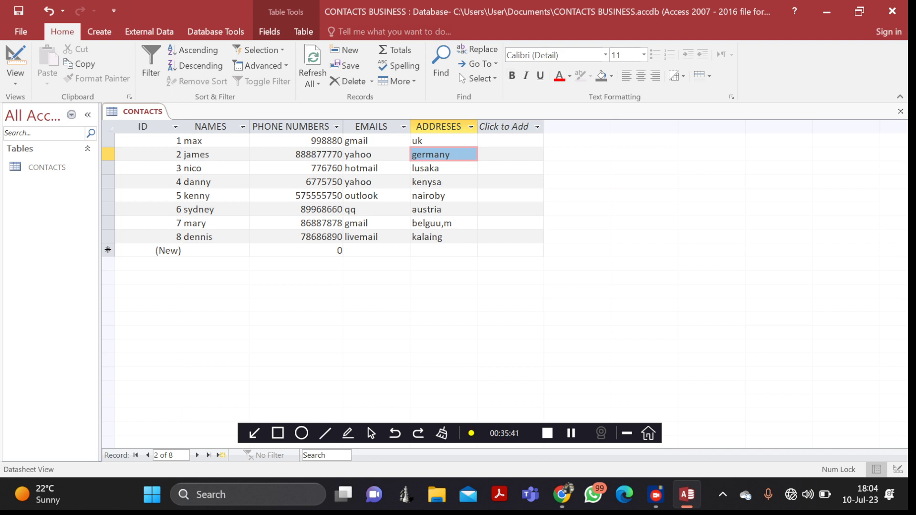
pyautogui.press('Right')
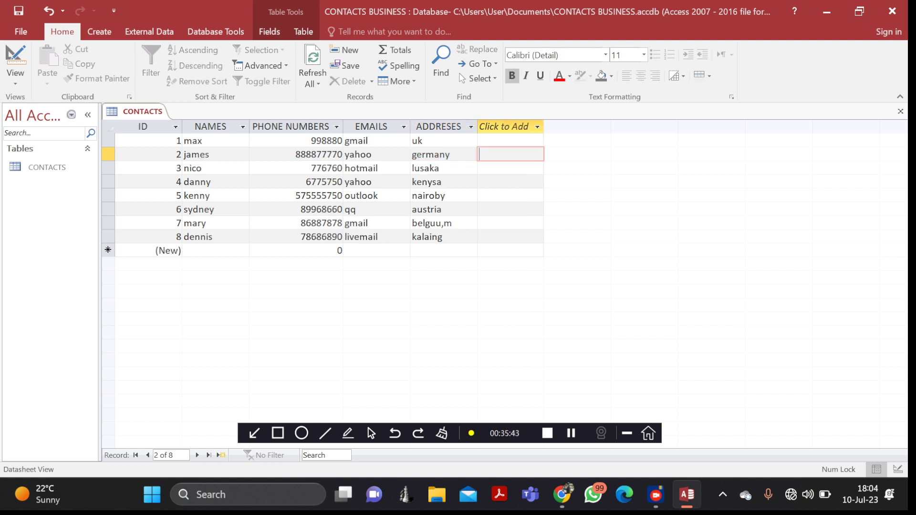
pyautogui.click(203, 168)
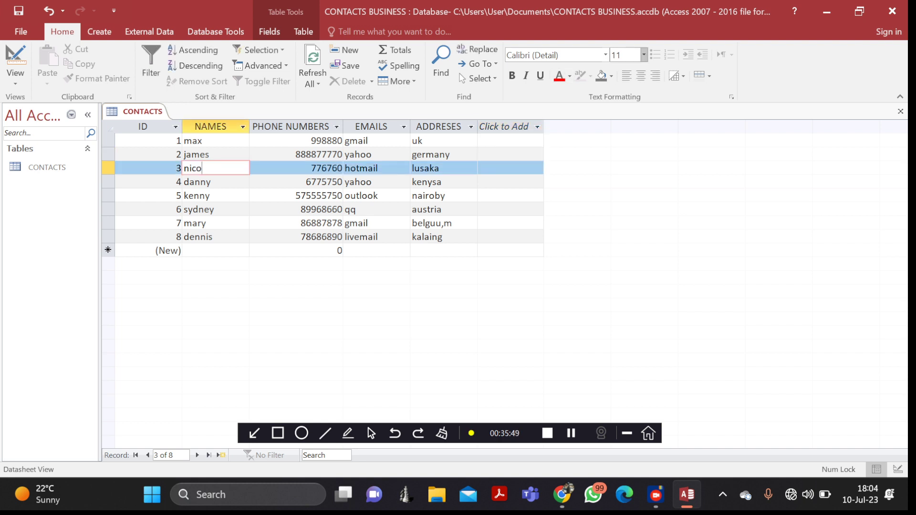
# - Set the datasheet font size to 14 and make the text italic
pyautogui.click(643, 54)
pyautogui.press('Down')
pyautogui.press('Down')
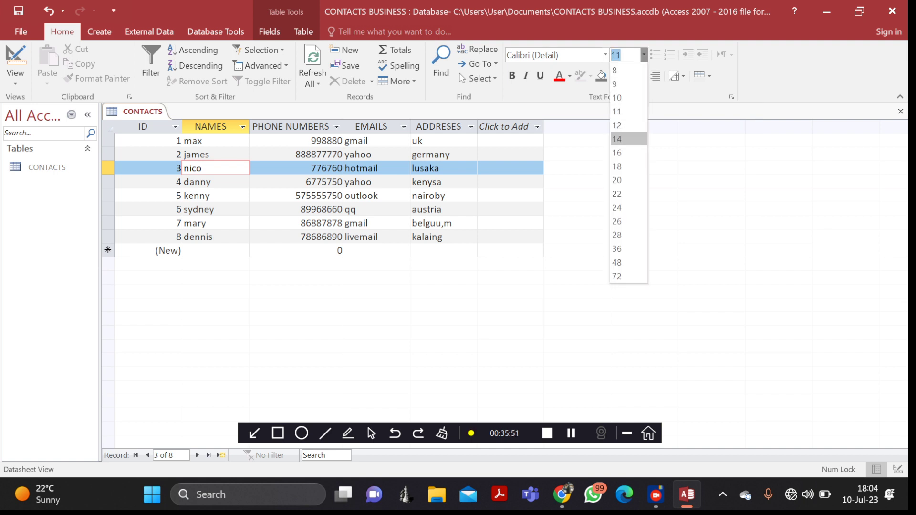
pyautogui.press('Return')
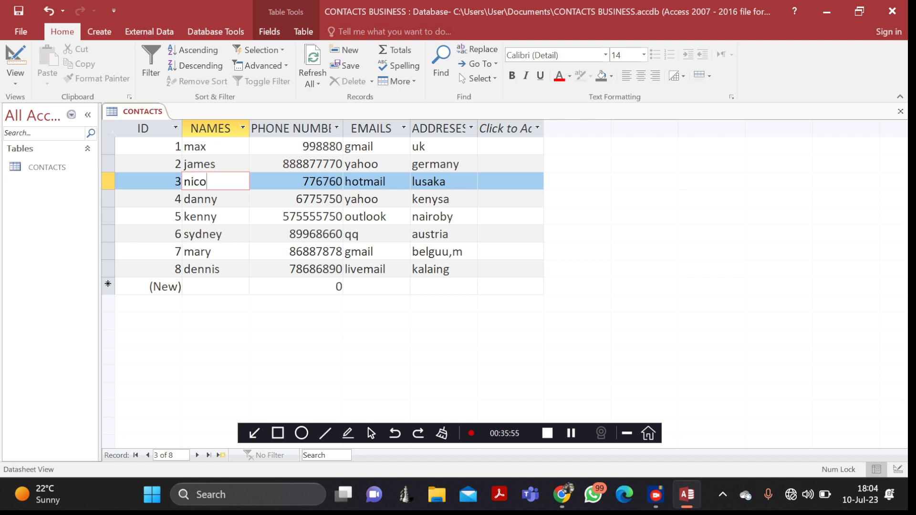
pyautogui.click(415, 182)
pyautogui.click(345, 199)
pyautogui.moveTo(382, 199); pyautogui.dragTo(344, 199)
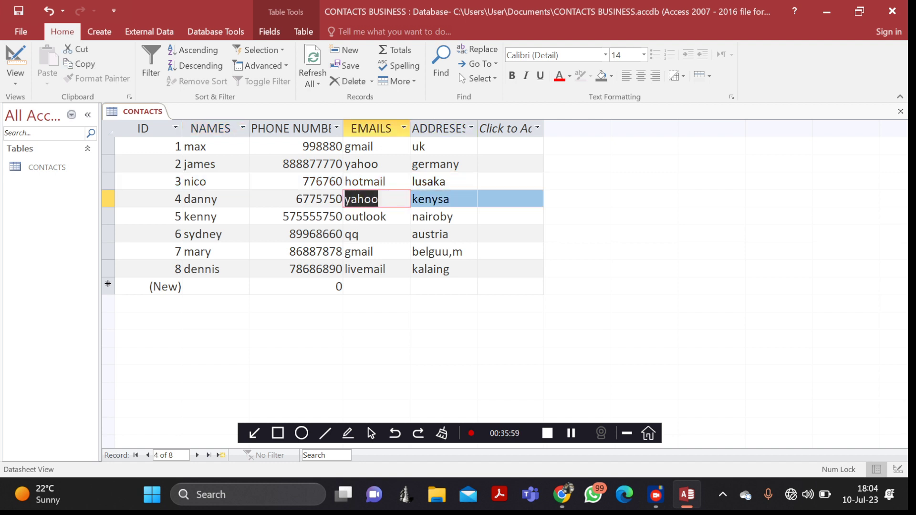
pyautogui.click(525, 76)
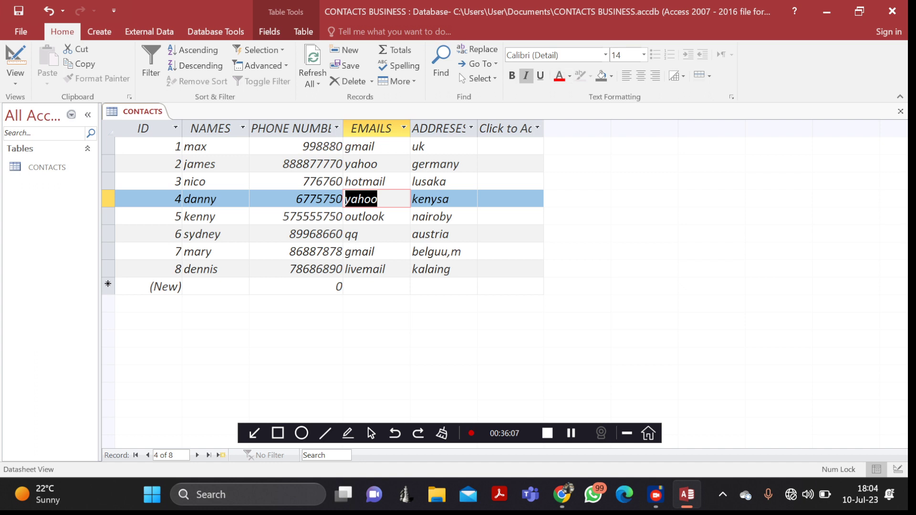
pyautogui.click(289, 164)
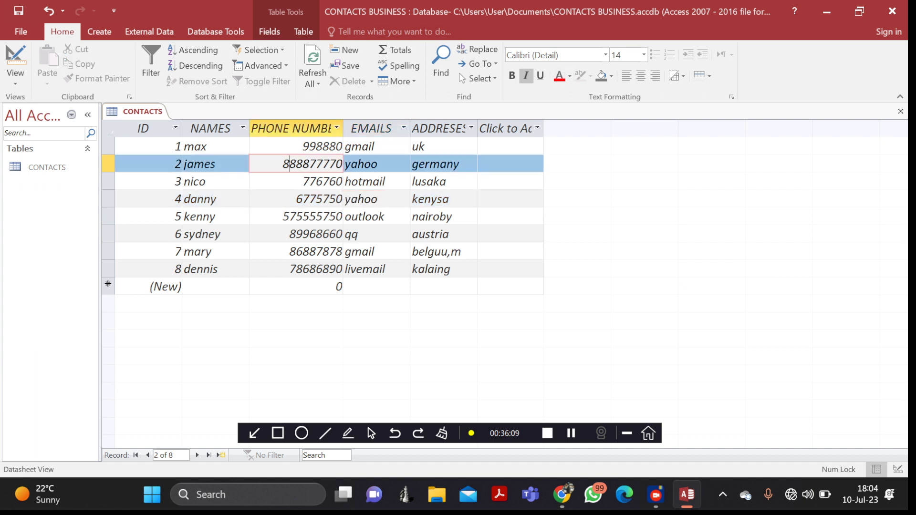
pyautogui.click(218, 164)
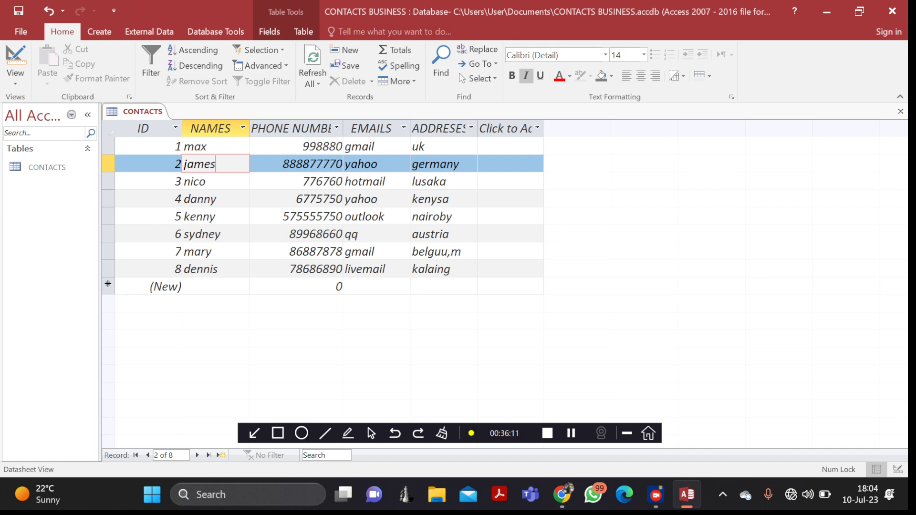
pyautogui.click(336, 164)
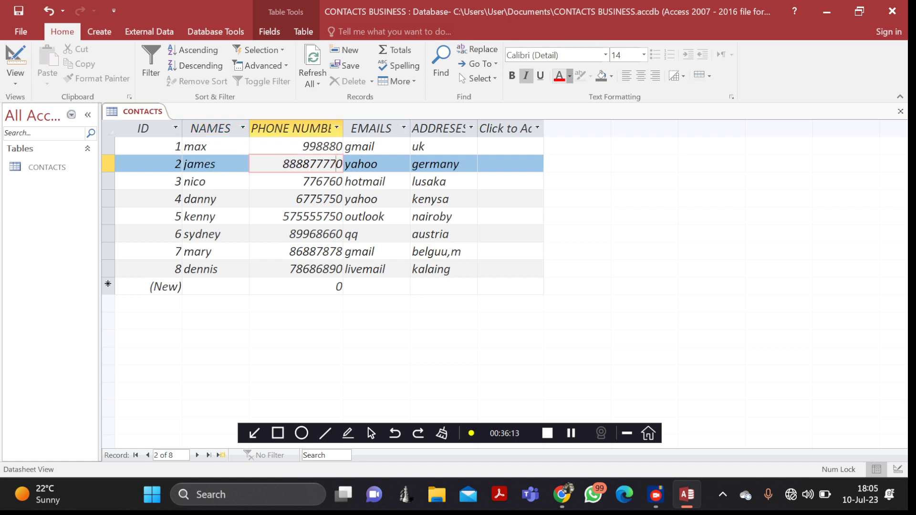
# - Try a light orange font colour on the datasheet, then set it back to black
pyautogui.click(570, 76)
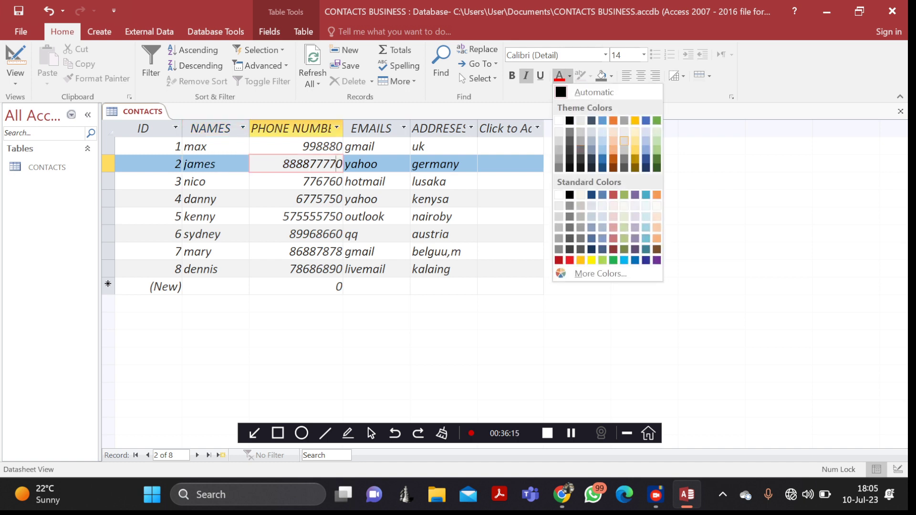
pyautogui.click(613, 141)
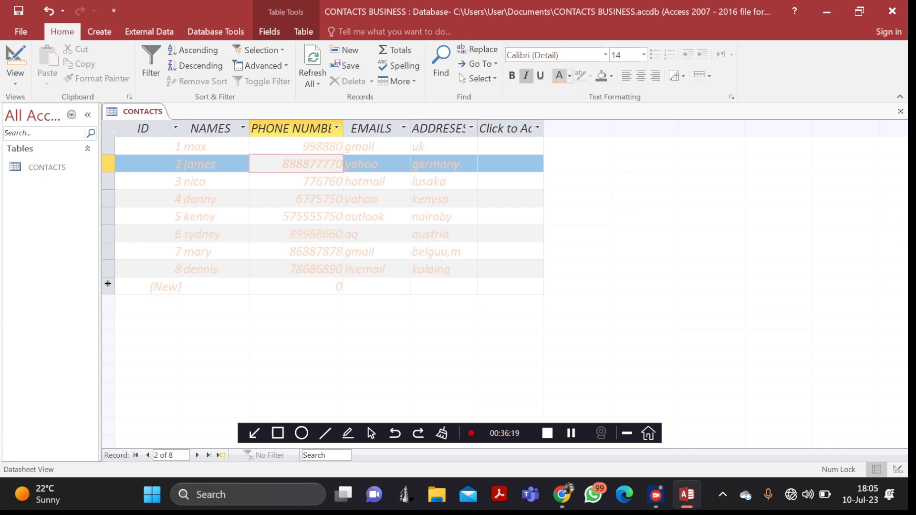
pyautogui.click(570, 76)
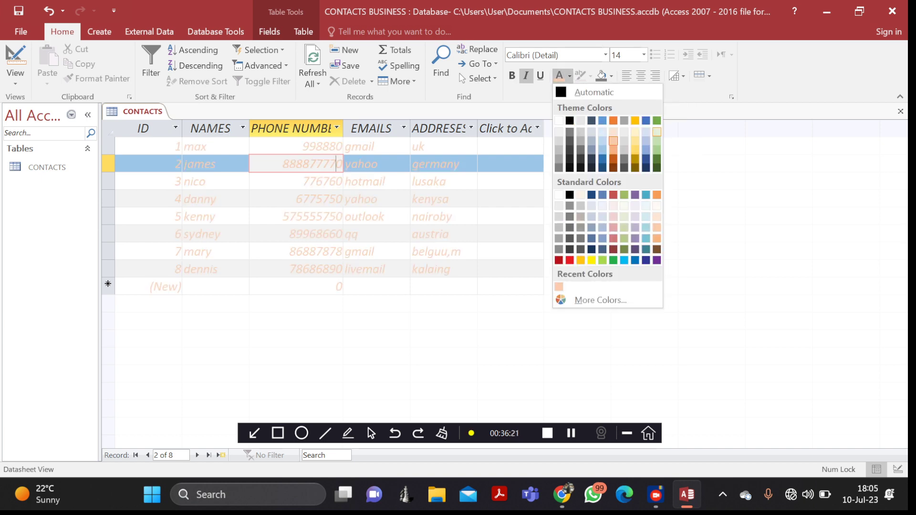
pyautogui.click(569, 121)
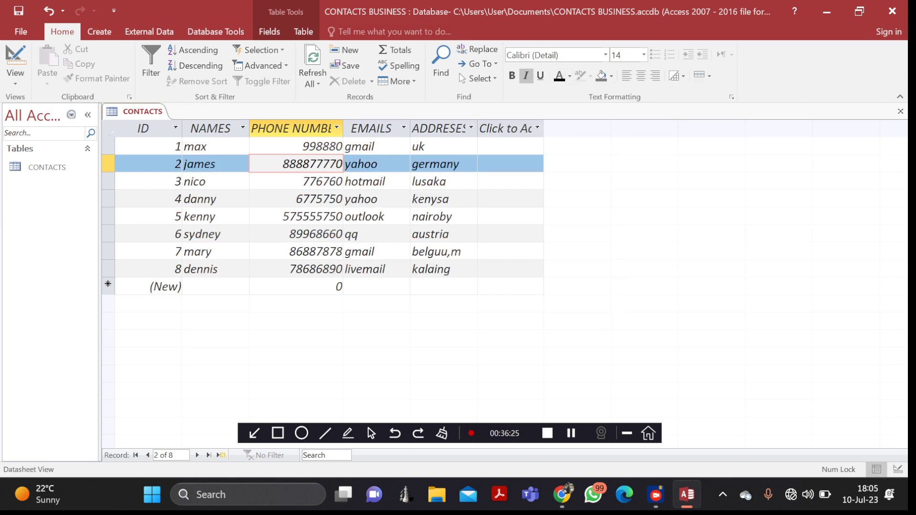
# - Turn italics off with Ctrl+I and select a PHONE NUMBER value
pyautogui.click(303, 234)
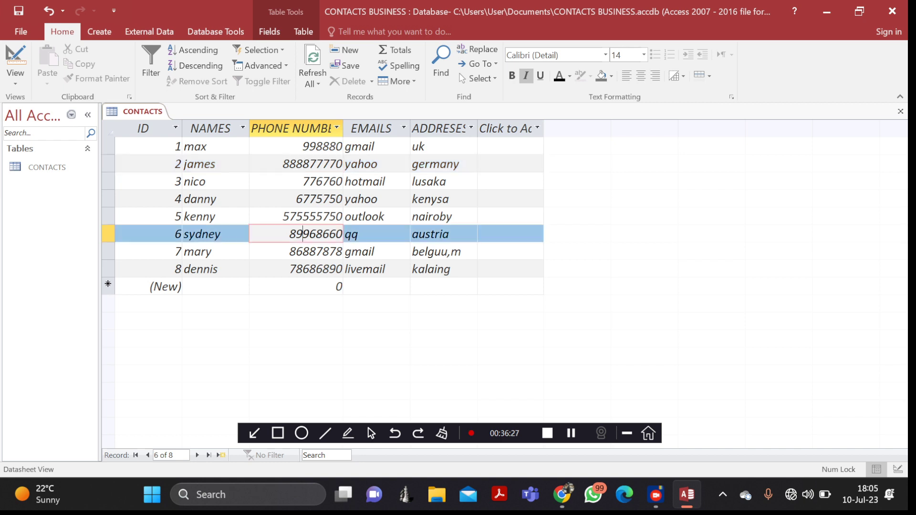
pyautogui.click(251, 200)
pyautogui.click(461, 164)
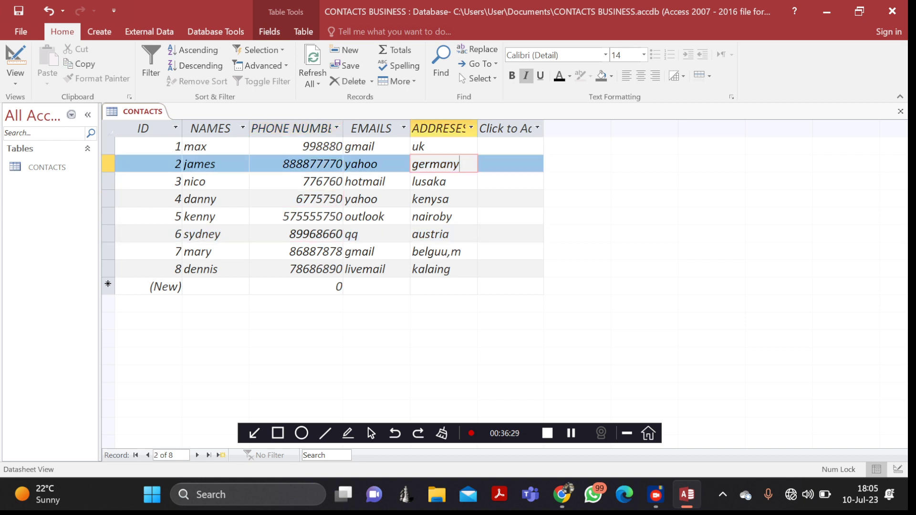
pyautogui.click(450, 234)
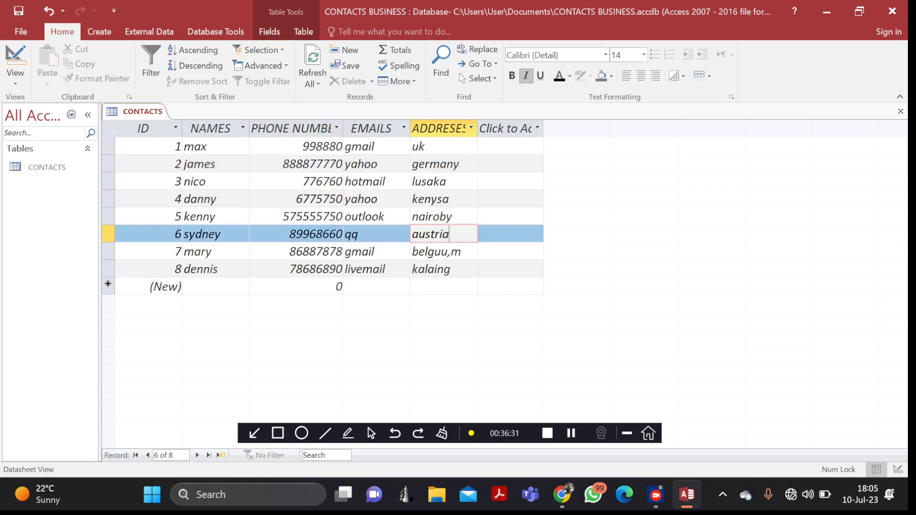
pyautogui.hotkey('ctrl', 'i')
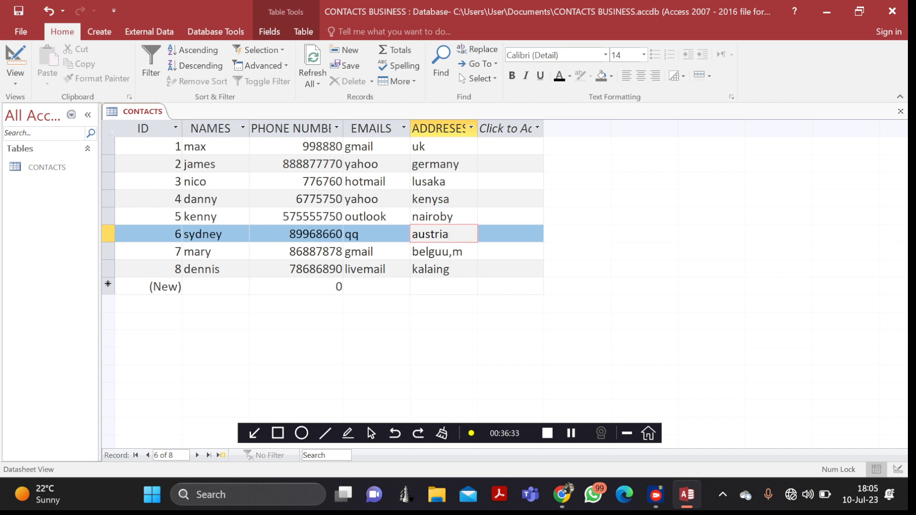
pyautogui.click(363, 269)
pyautogui.click(329, 198)
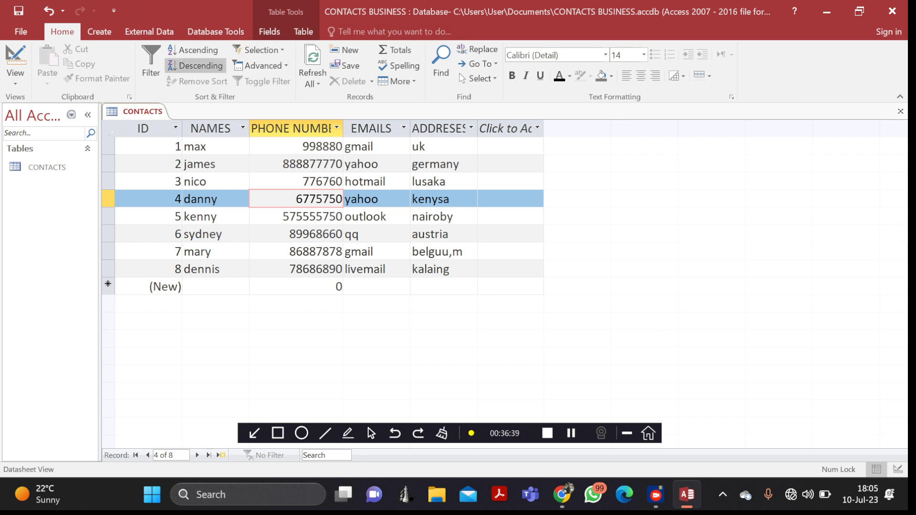
# - Sort contacts by phone number descending, then ascending, then clear the sort to restore ID order
pyautogui.click(195, 65)
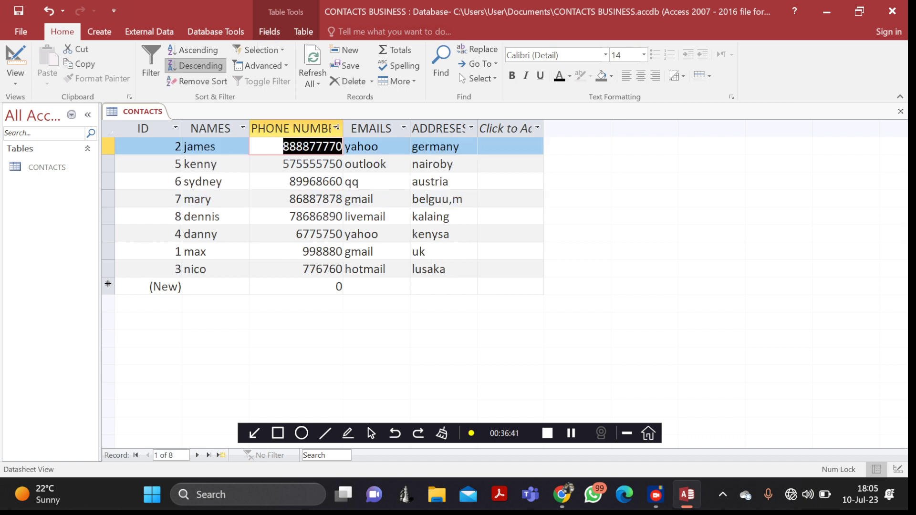
pyautogui.click(193, 50)
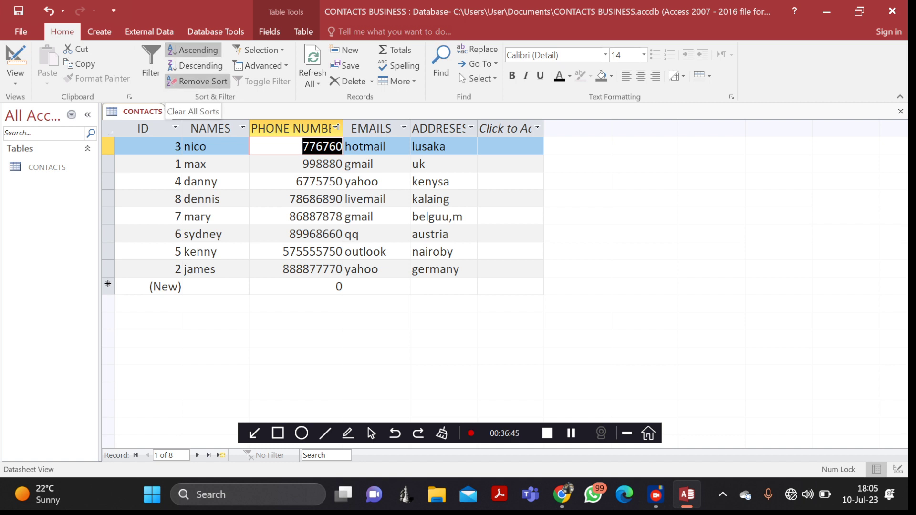
pyautogui.click(197, 81)
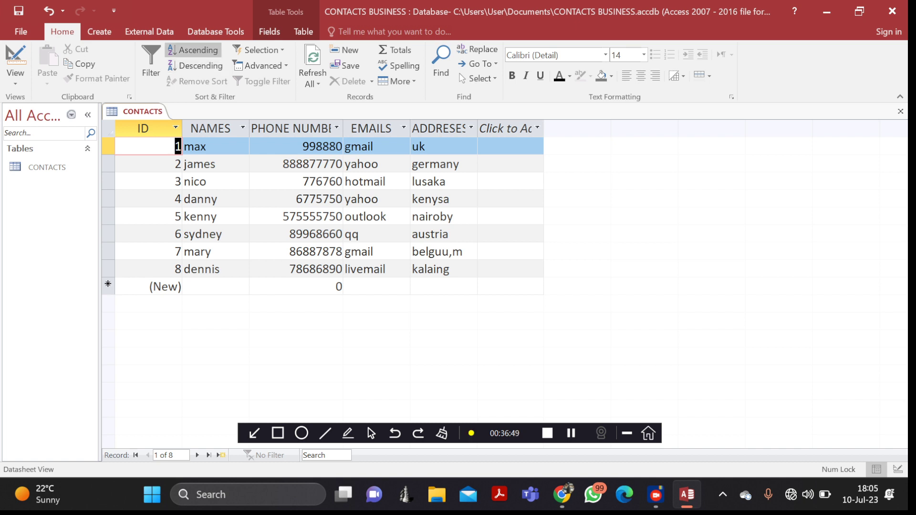
pyautogui.click(260, 50)
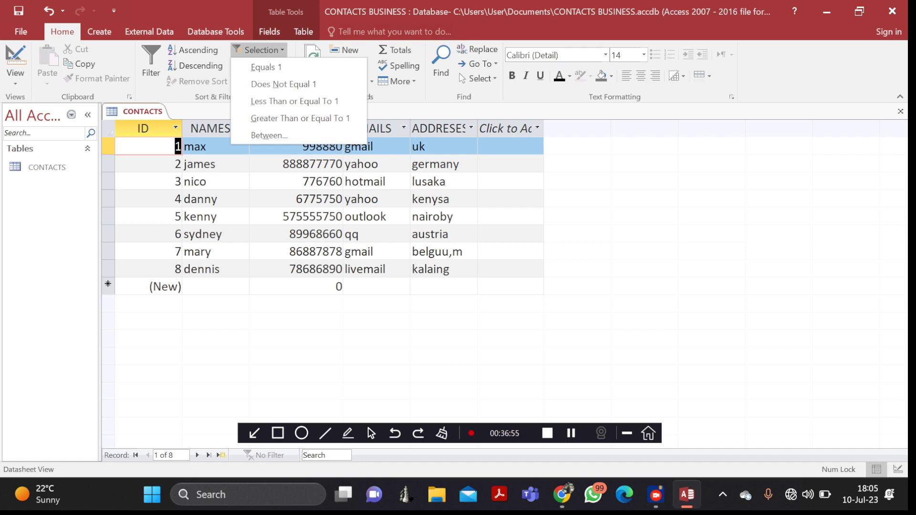
# - Dismiss the Selection and Advanced filter menus and add a Total row to the CONTACTS datasheet
pyautogui.press('Escape')
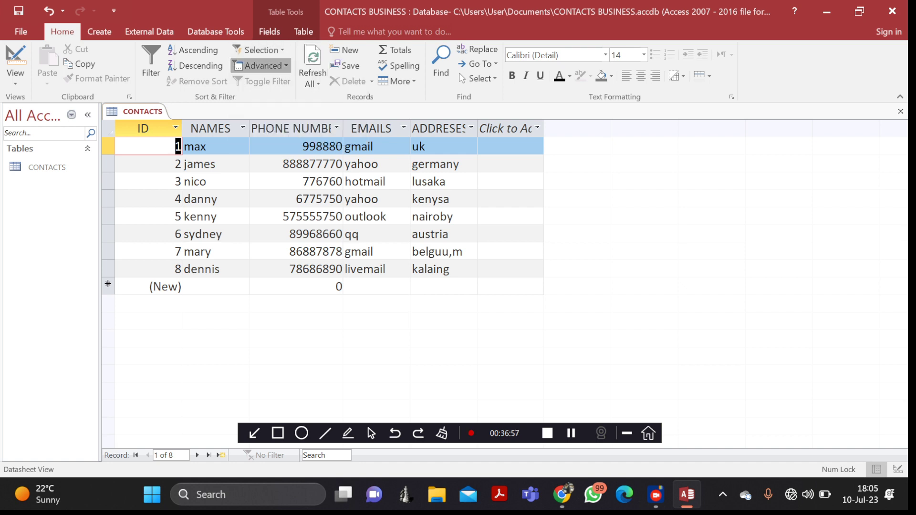
pyautogui.click(260, 65)
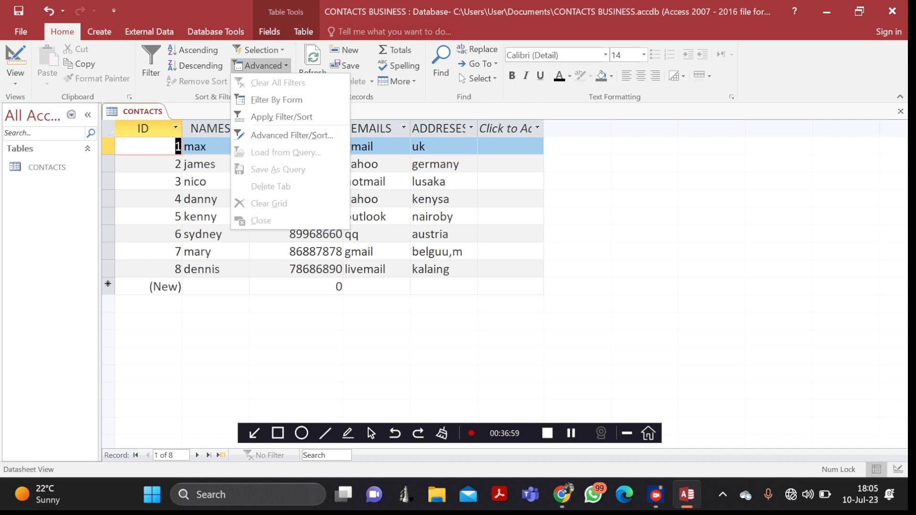
pyautogui.press('Escape')
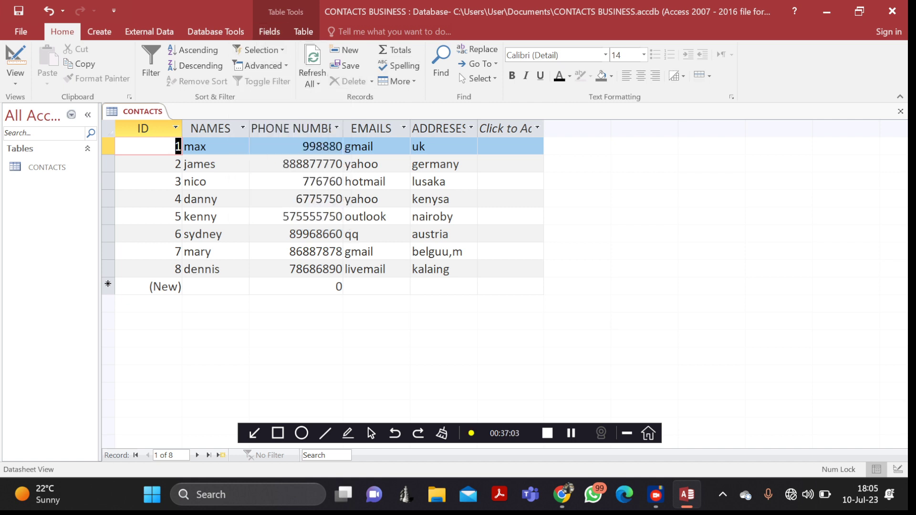
pyautogui.click(395, 49)
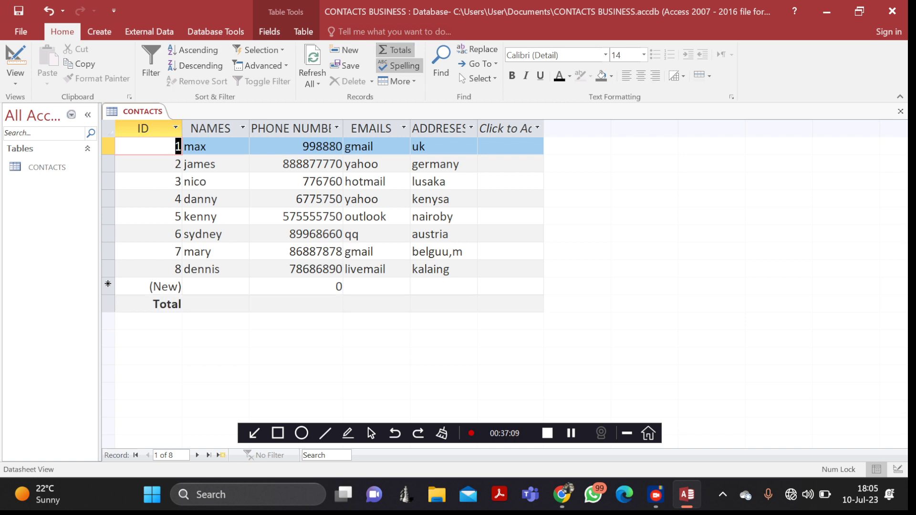
# - Undo back to ID order and check the PHONE NUMBER cells in the Total and new-record rows
pyautogui.click(49, 11)
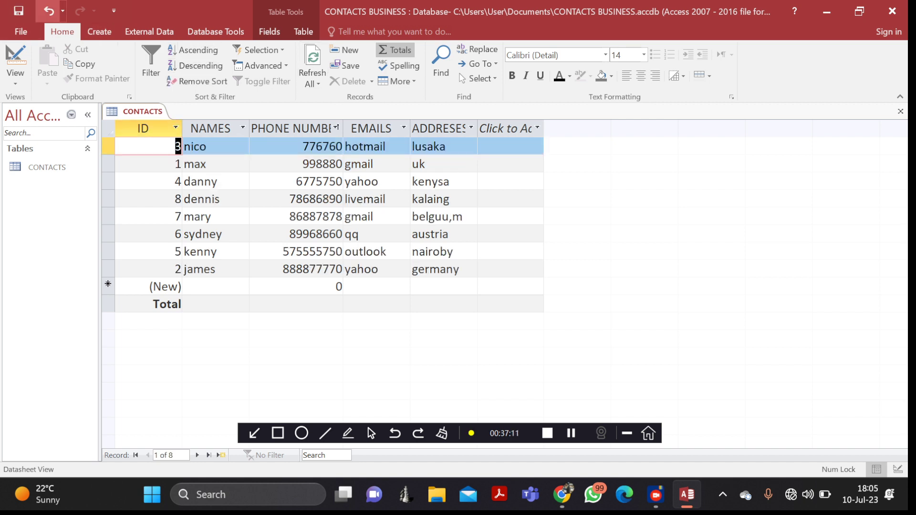
pyautogui.click(49, 11)
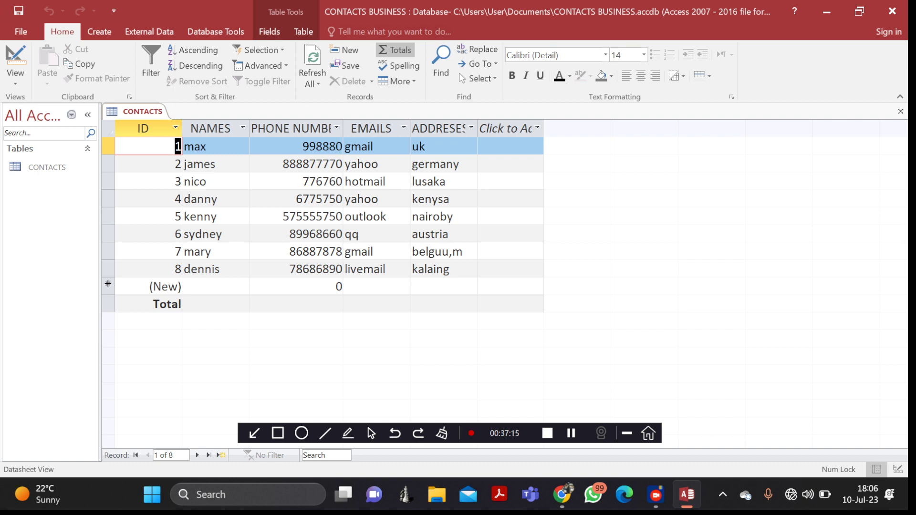
pyautogui.click(300, 287)
pyautogui.click(301, 304)
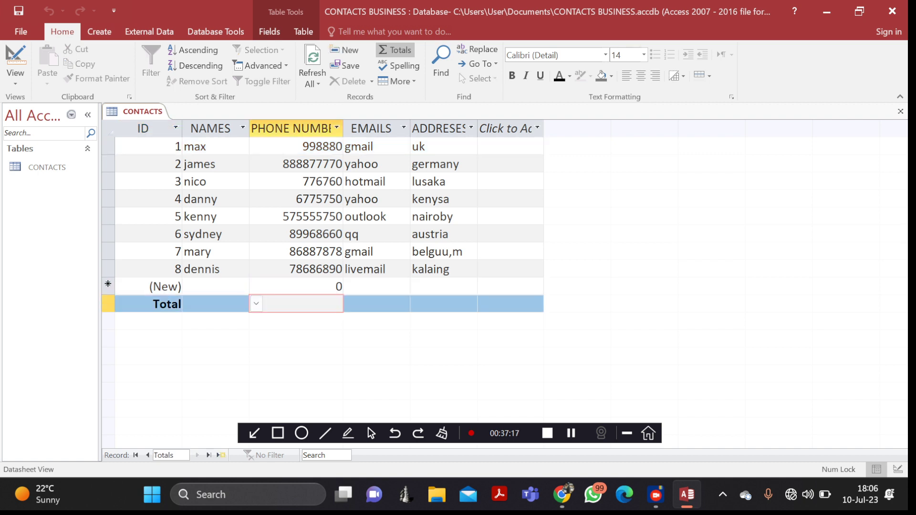
pyautogui.click(300, 286)
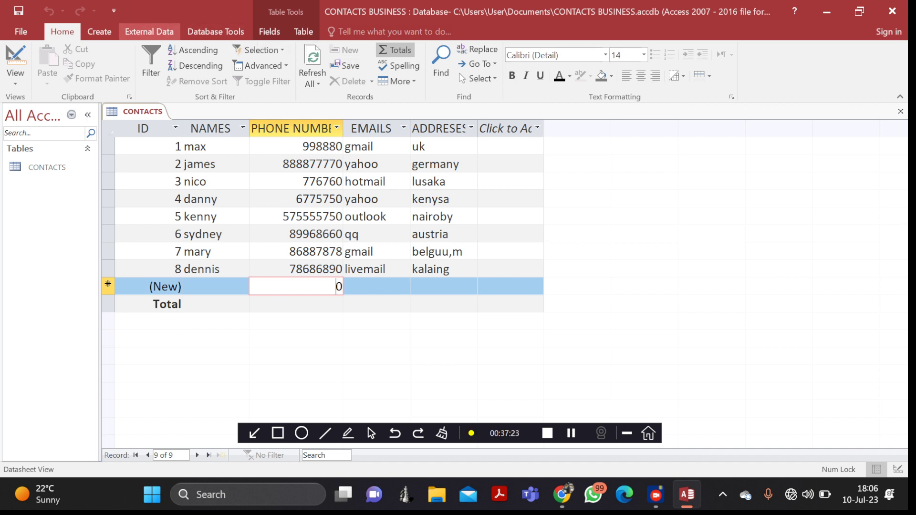
pyautogui.click(100, 32)
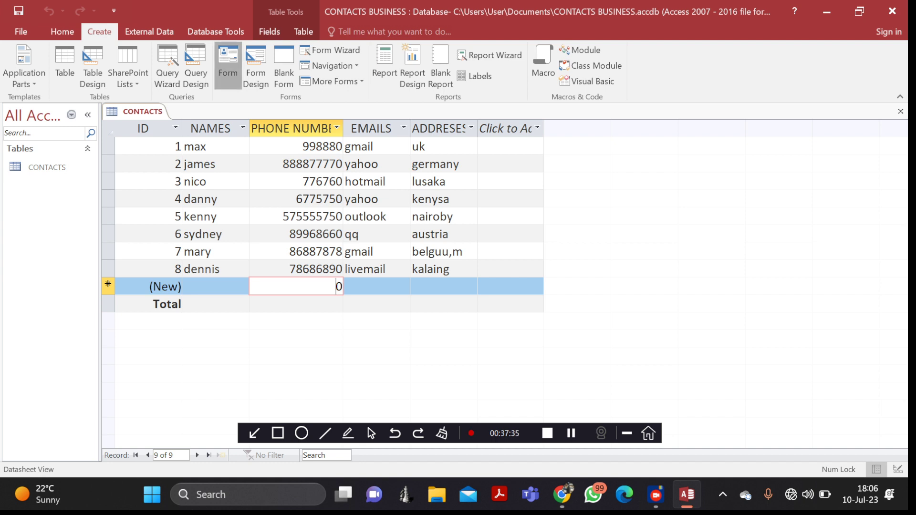
# - Save the CONTACTS table and generate a CONTACTS form from it
pyautogui.click(227, 67)
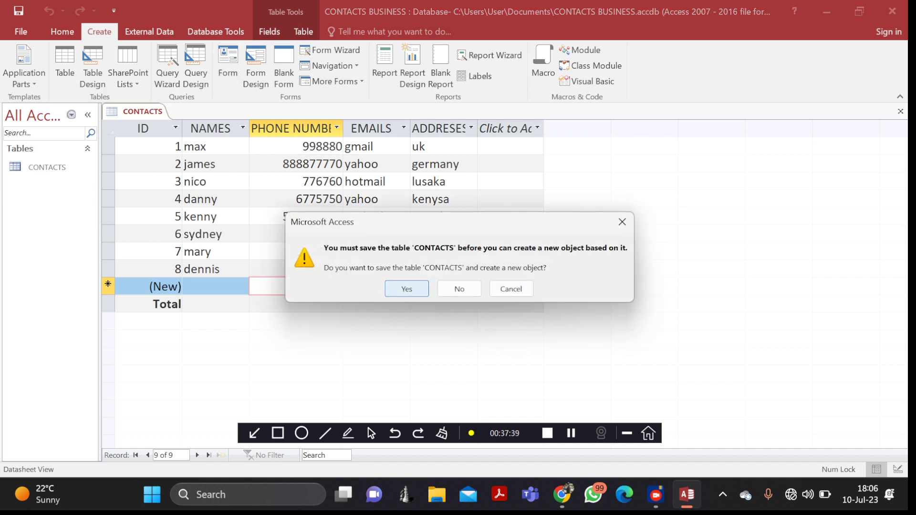
pyautogui.click(406, 289)
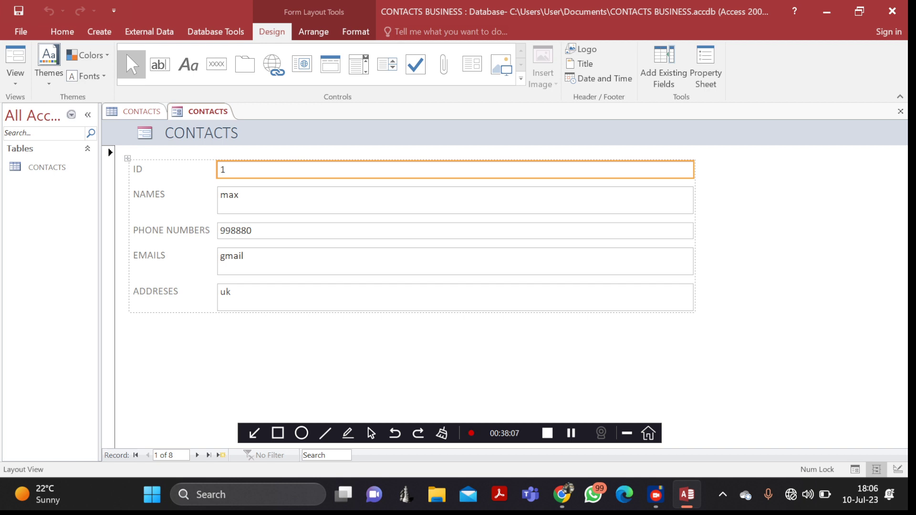
# - Advance the CONTACTS form four records with the Next Record button
pyautogui.click(197, 456)
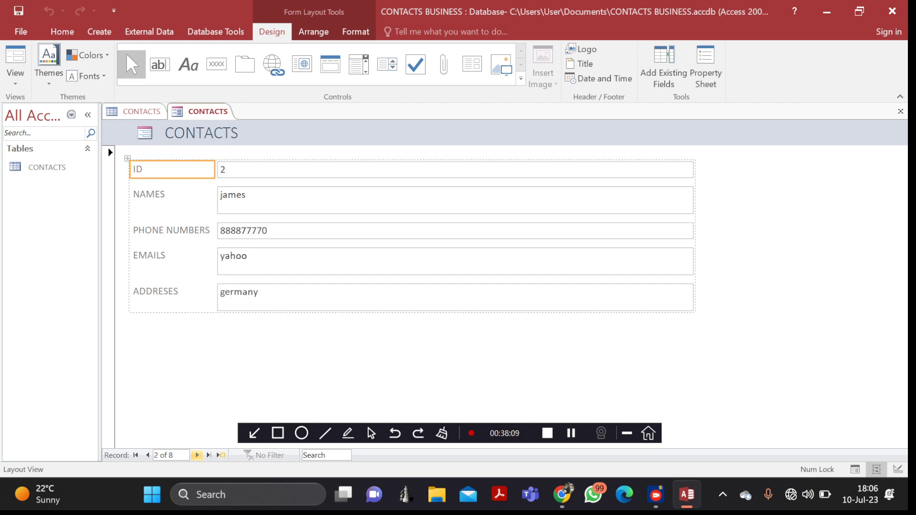
pyautogui.click(197, 456)
pyautogui.click(197, 455)
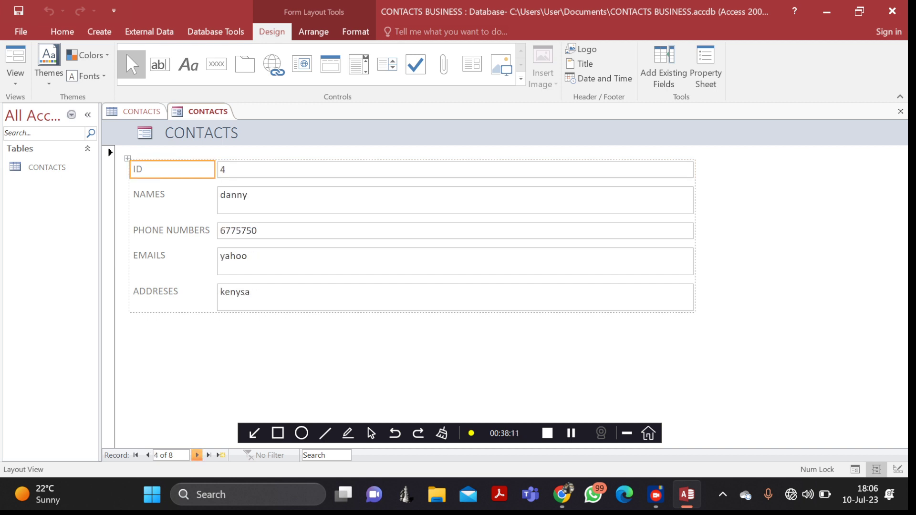
pyautogui.click(197, 455)
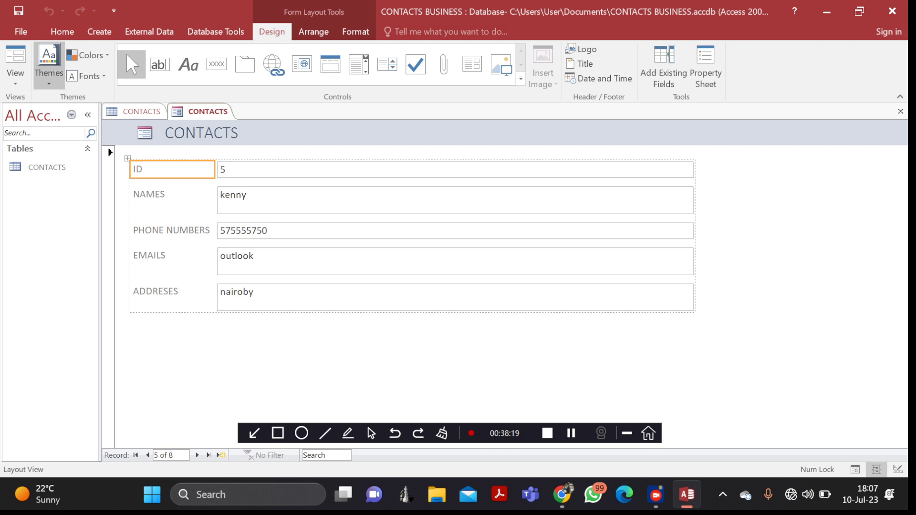
# - Apply an Office theme, try Grayscale then Blue colours, and finish with a different theme
pyautogui.click(49, 62)
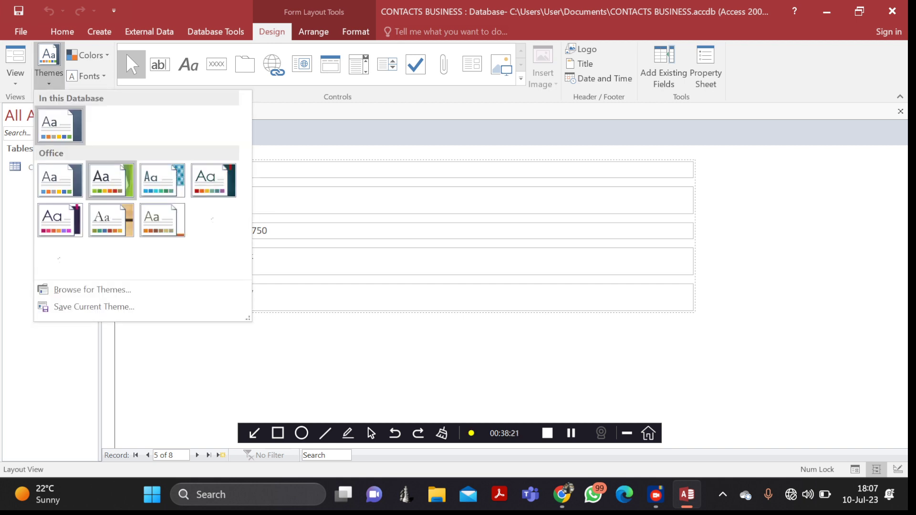
pyautogui.click(111, 180)
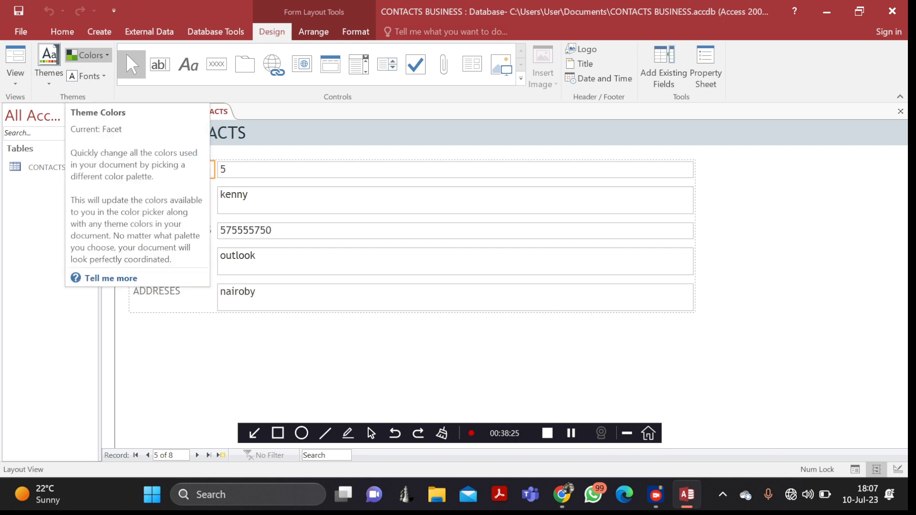
pyautogui.click(88, 55)
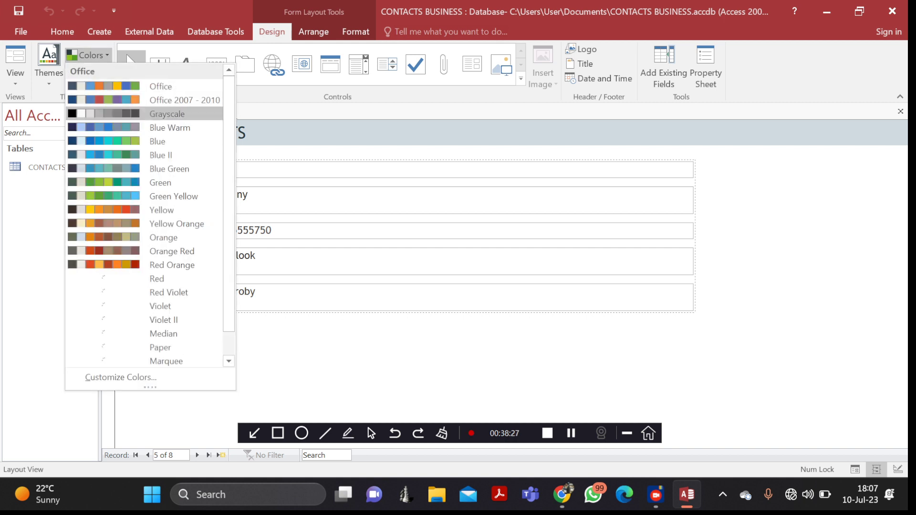
pyautogui.click(143, 113)
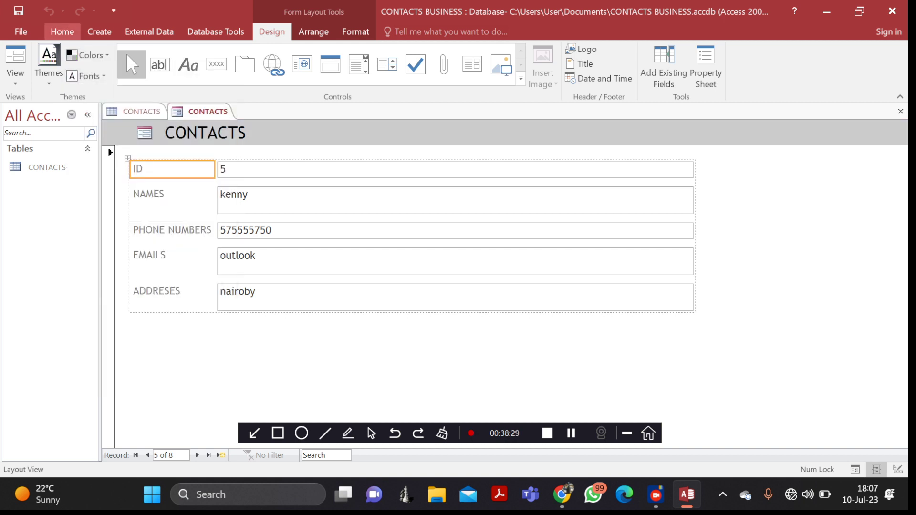
pyautogui.click(89, 55)
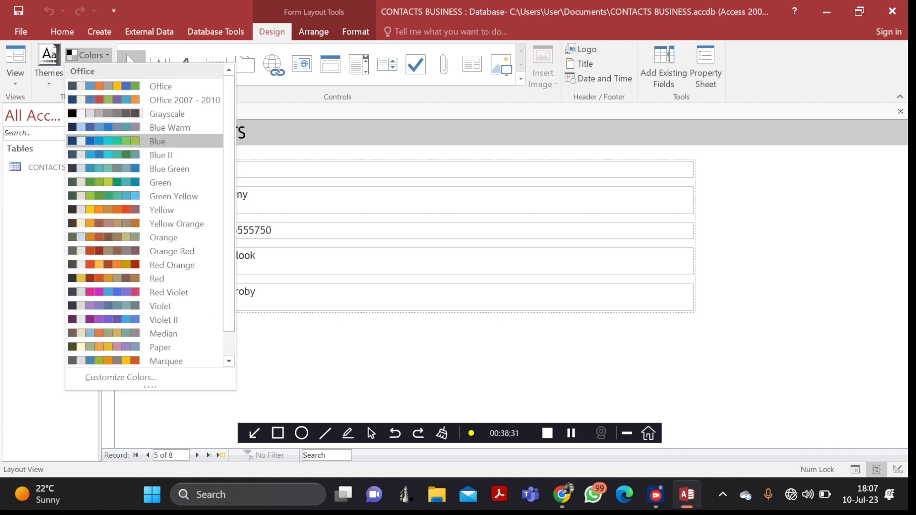
pyautogui.click(158, 142)
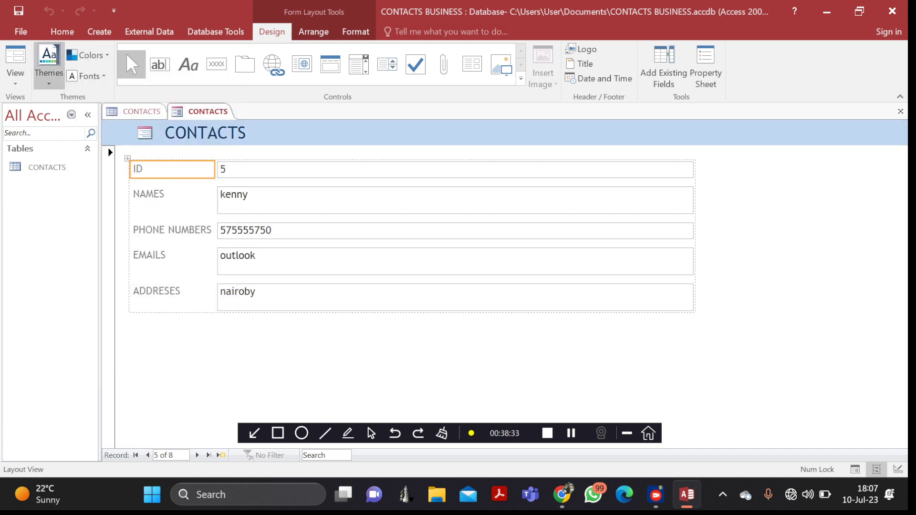
pyautogui.click(48, 66)
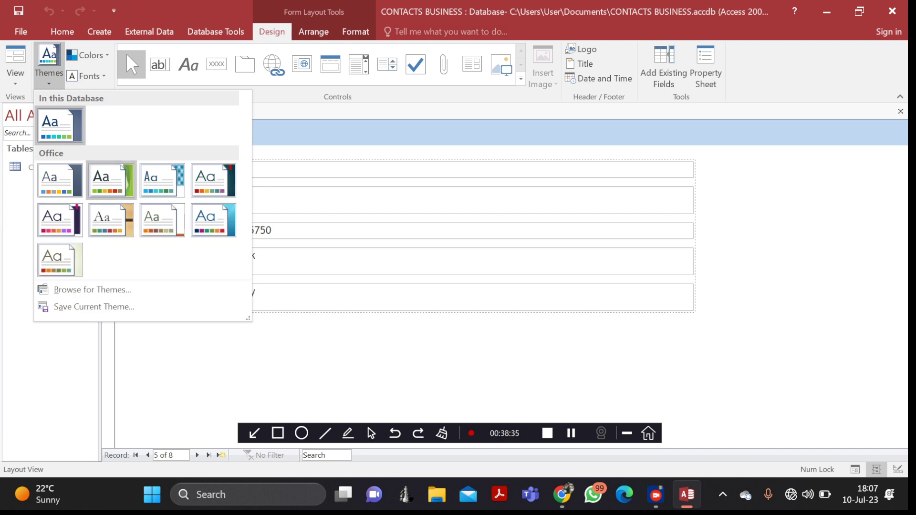
pyautogui.click(214, 220)
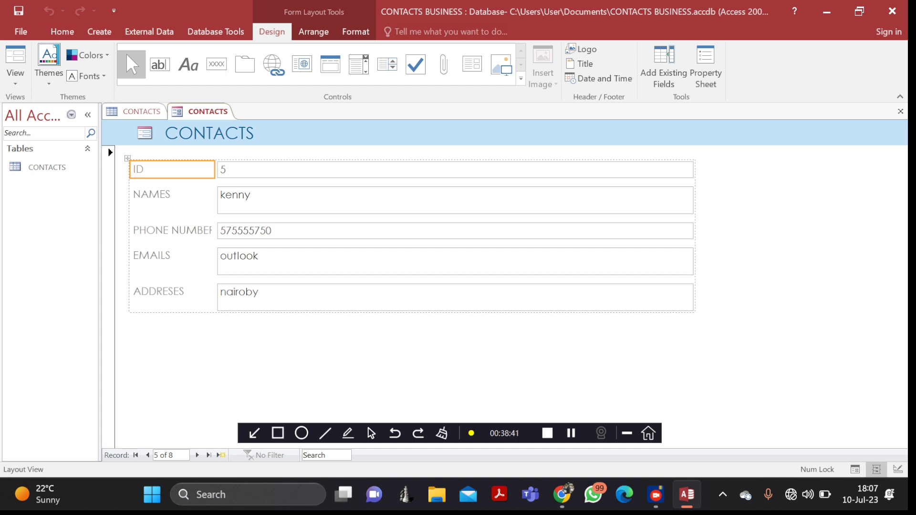
# - Browse the form's records forward to the end, back to mary's record, then to a new blank record
pyautogui.click(197, 455)
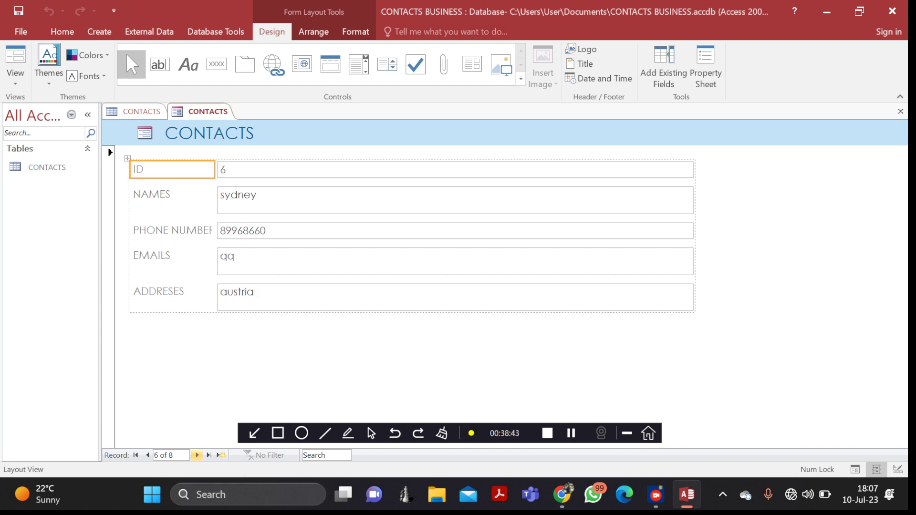
pyautogui.doubleClick(197, 455)
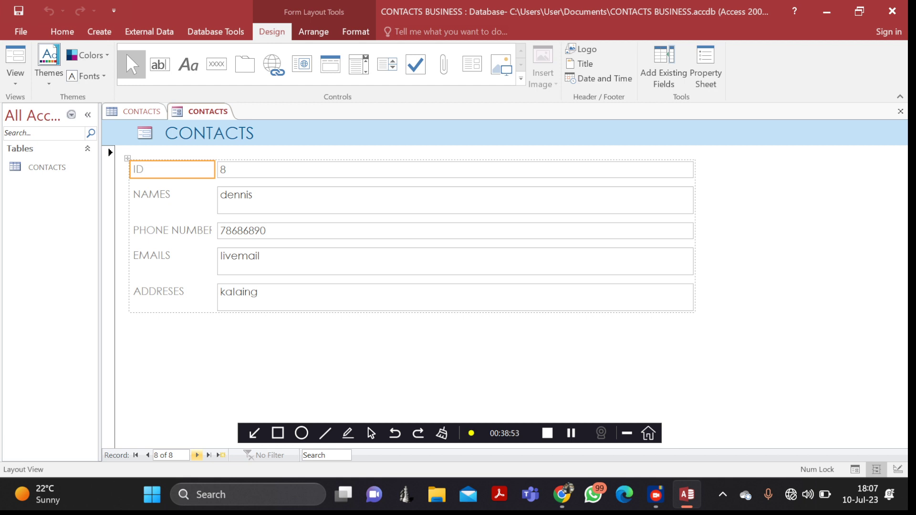
pyautogui.click(197, 455)
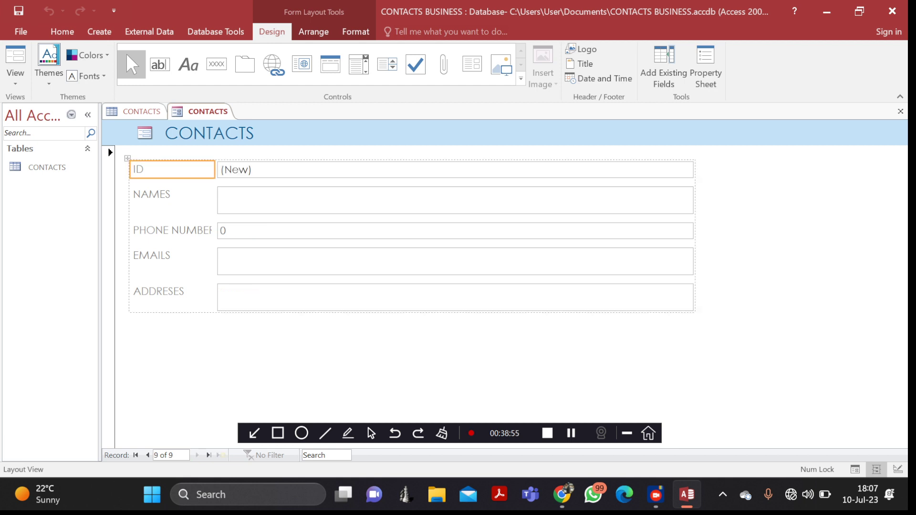
pyautogui.click(147, 455)
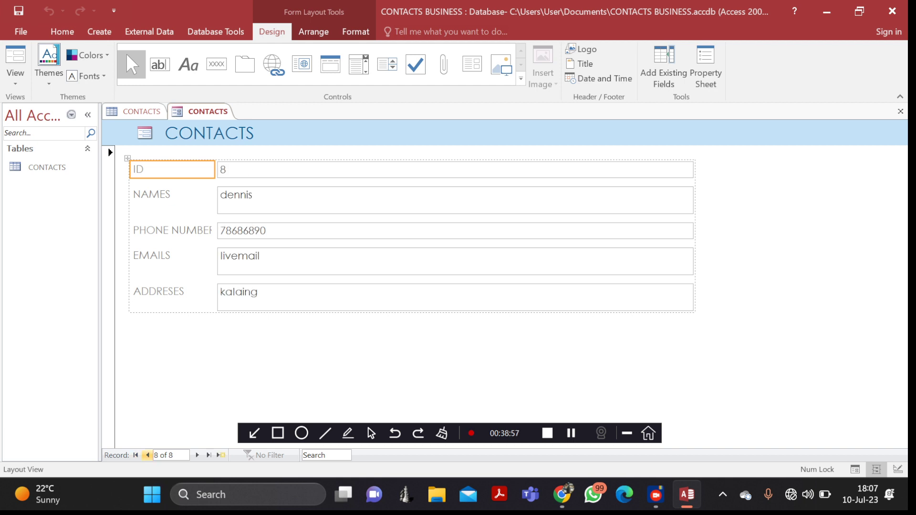
pyautogui.click(148, 456)
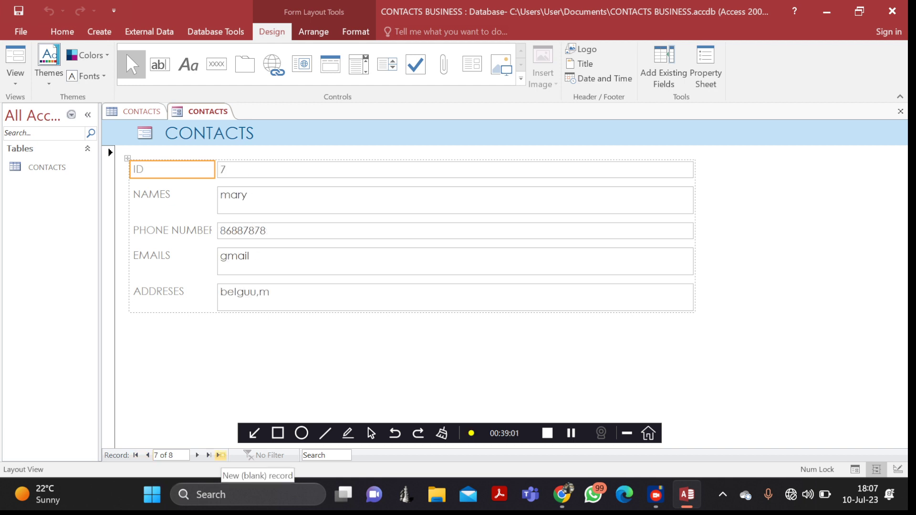
pyautogui.click(220, 456)
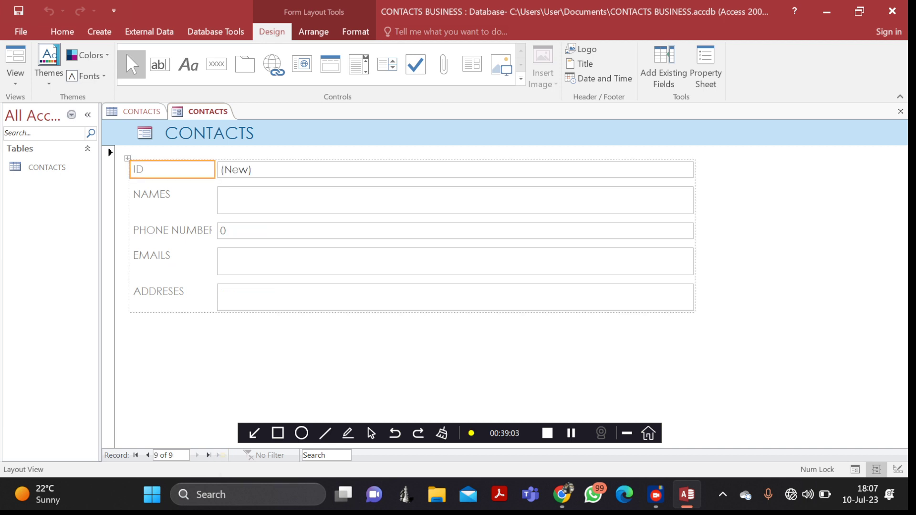
# - Step through the blank record's ID and NAMES fields, then switch to the CONTACTS table datasheet
pyautogui.click(295, 170)
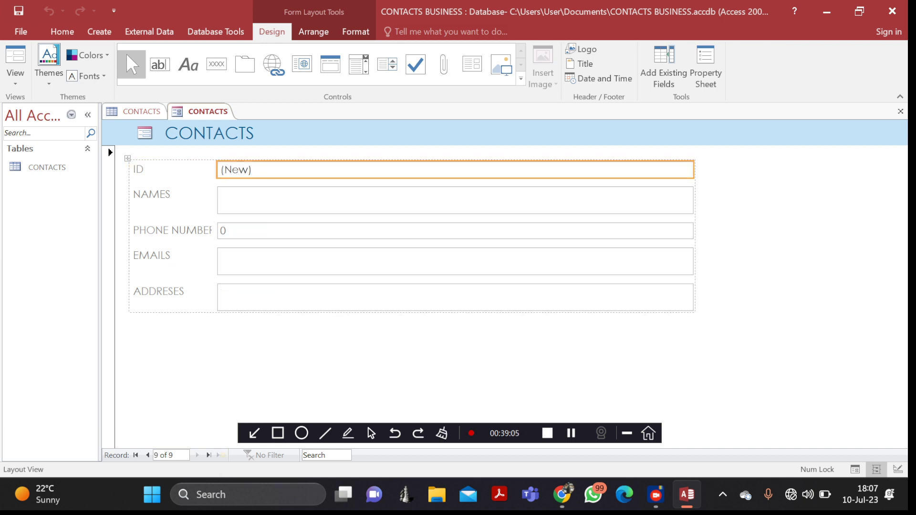
pyautogui.click(296, 200)
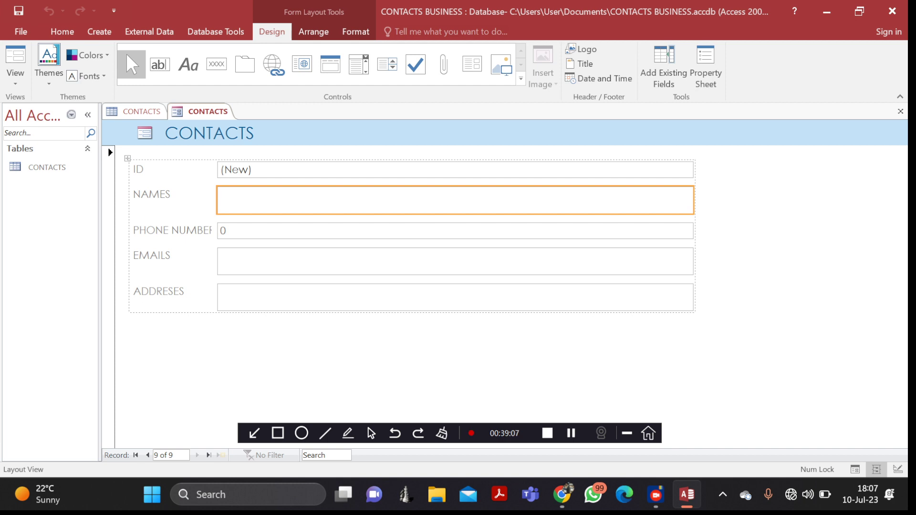
pyautogui.press('Tab')
pyautogui.press('Tab')
pyautogui.press('Tab')
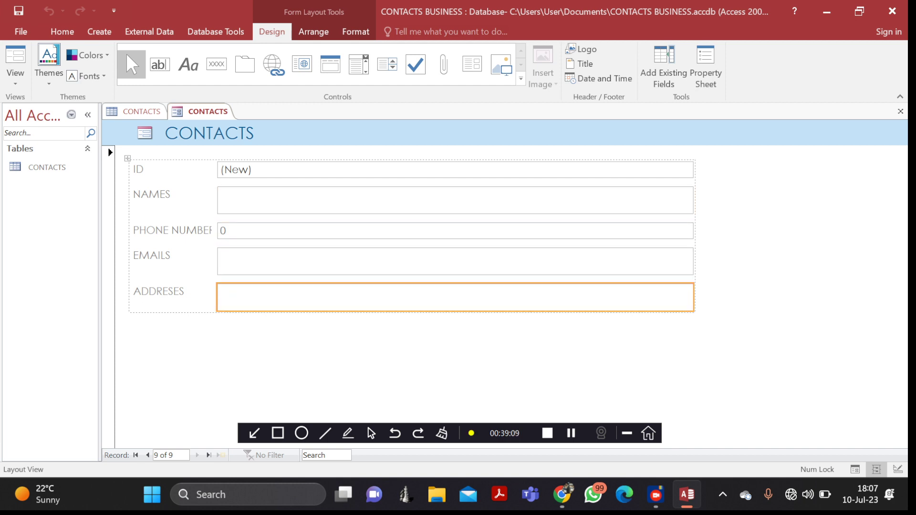
pyautogui.doubleClick(47, 167)
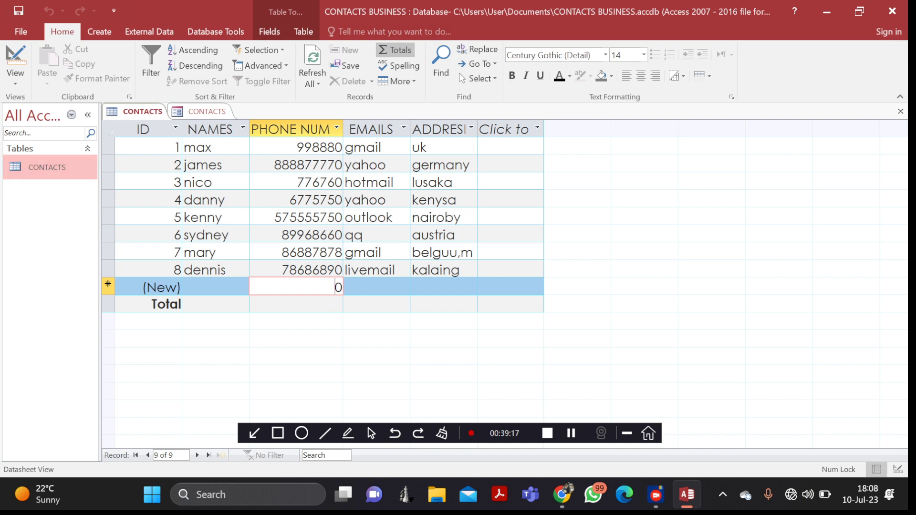
# - Launch Query Wizard from the Create tab to show the New Query dialog
pyautogui.click(99, 31)
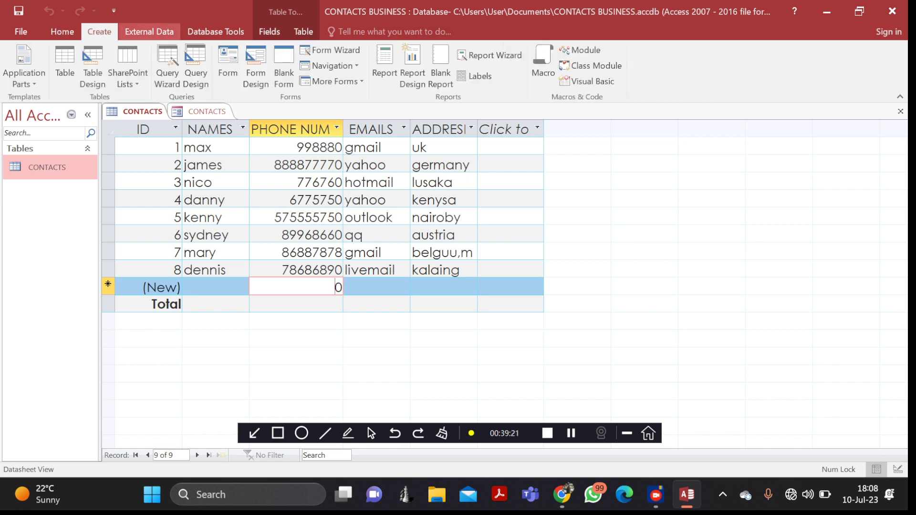
pyautogui.click(62, 31)
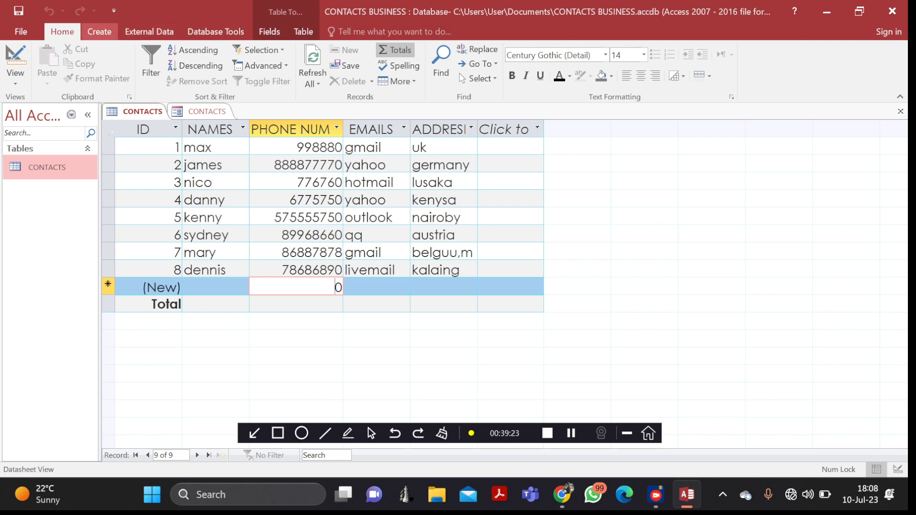
pyautogui.click(99, 32)
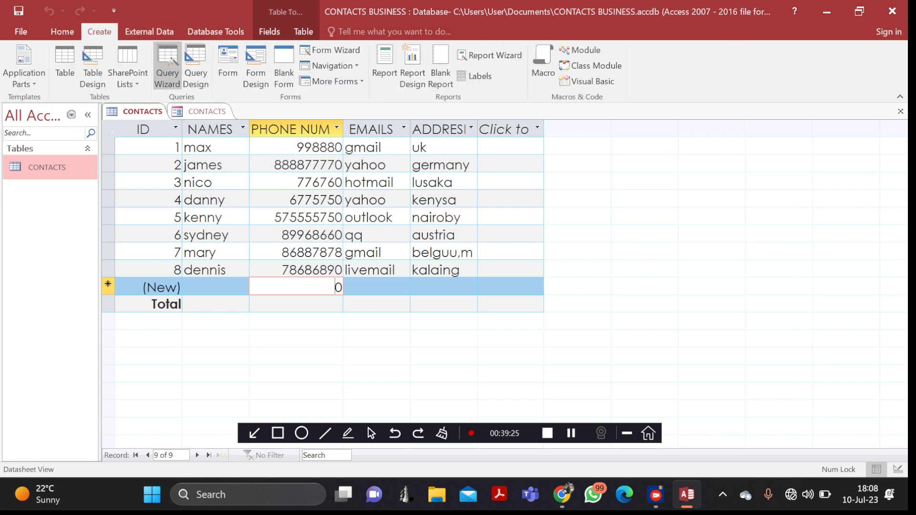
pyautogui.click(167, 66)
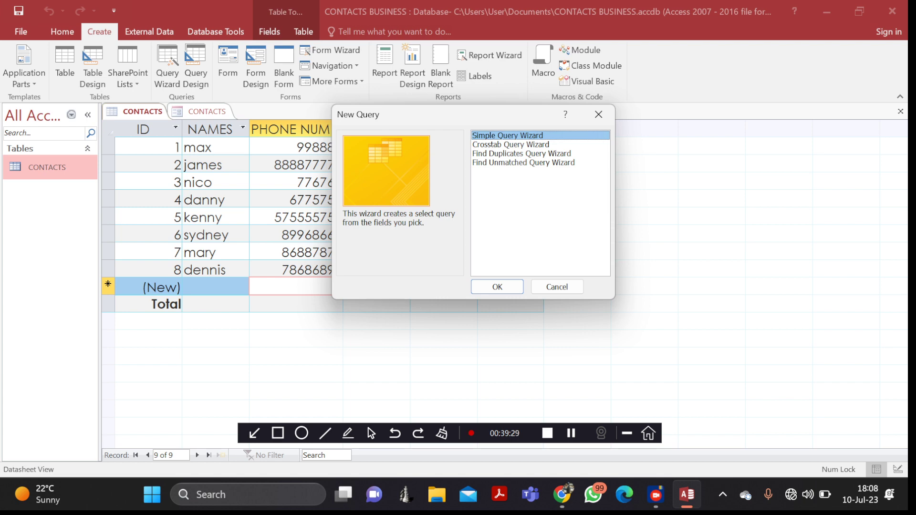
# - Build a Simple Query with NAMES and PHONE NUMBERS from the CONTACTS table and finish
pyautogui.press('Return')
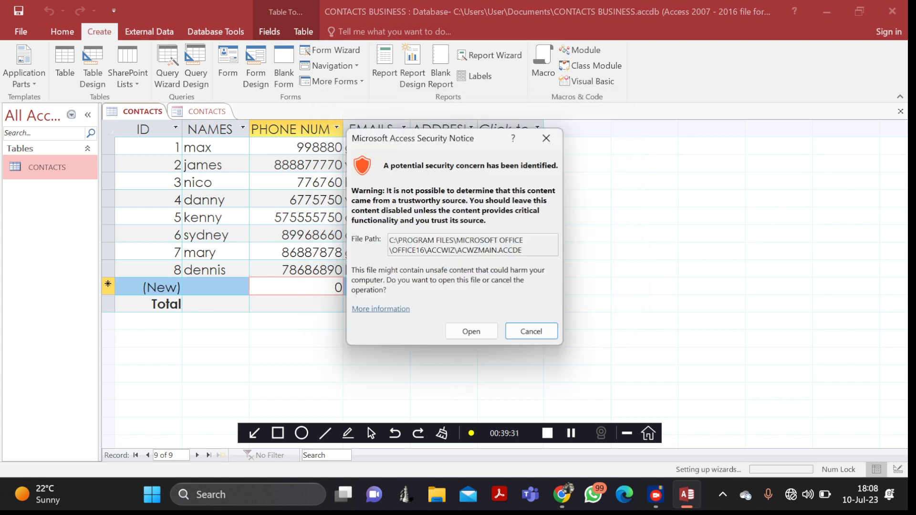
pyautogui.click(471, 331)
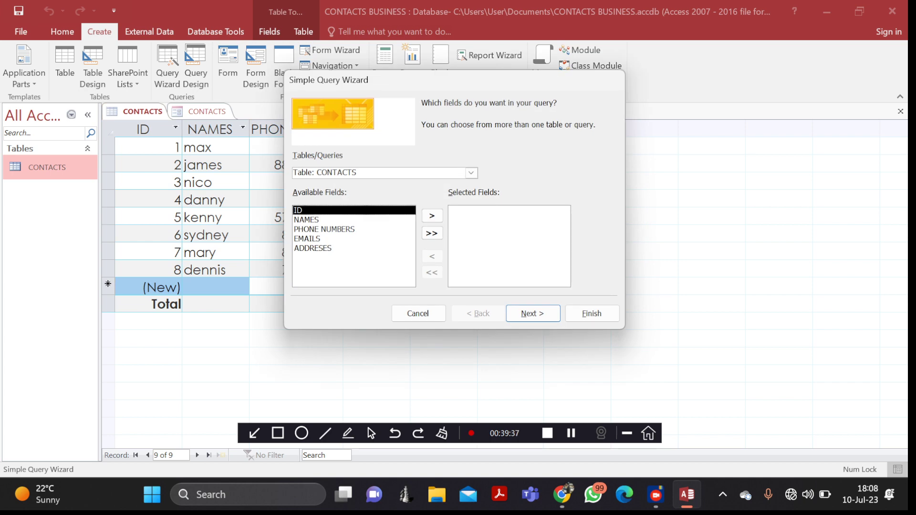
pyautogui.doubleClick(307, 220)
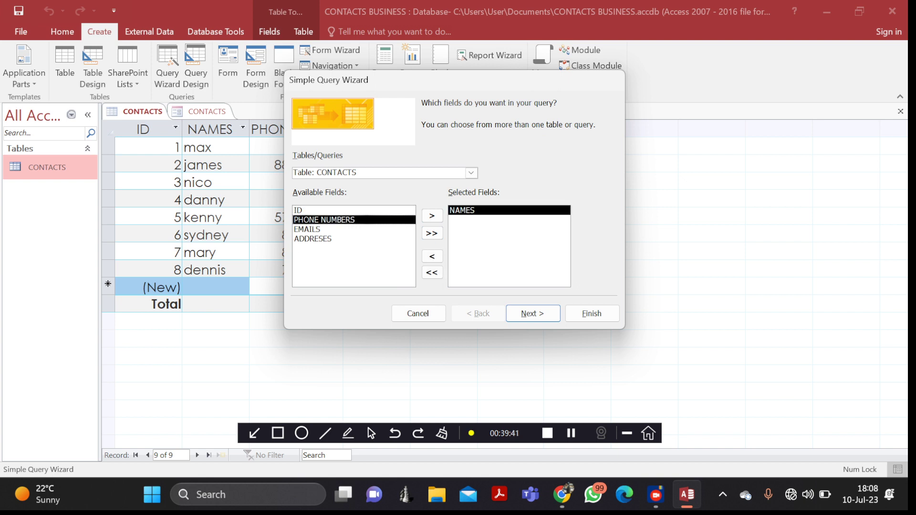
pyautogui.doubleClick(307, 220)
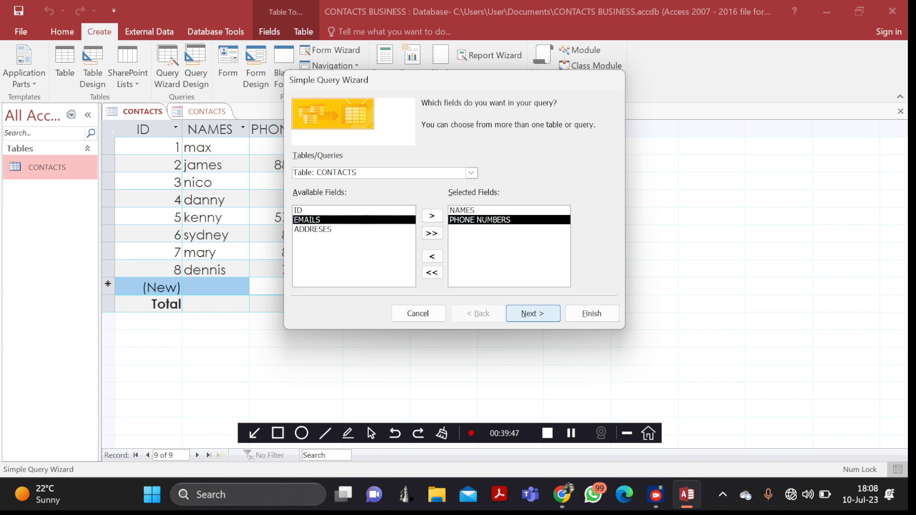
pyautogui.click(592, 314)
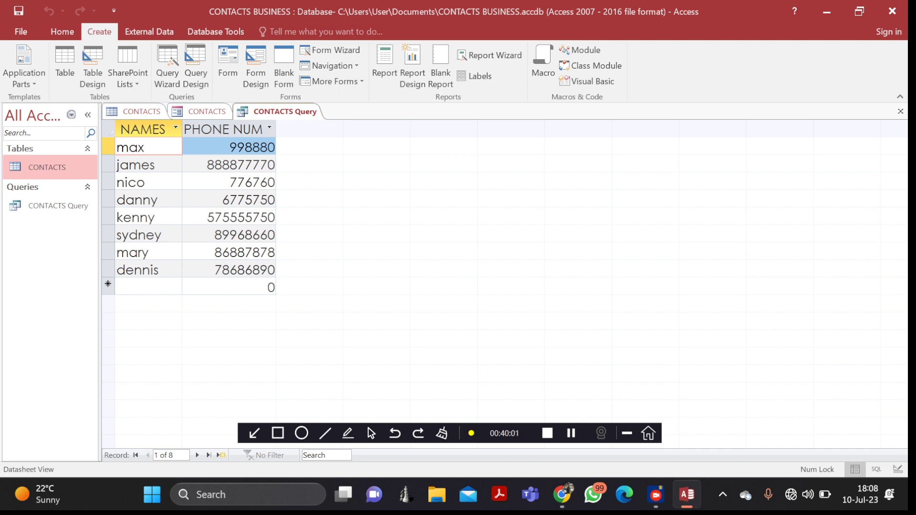
pyautogui.doubleClick(48, 168)
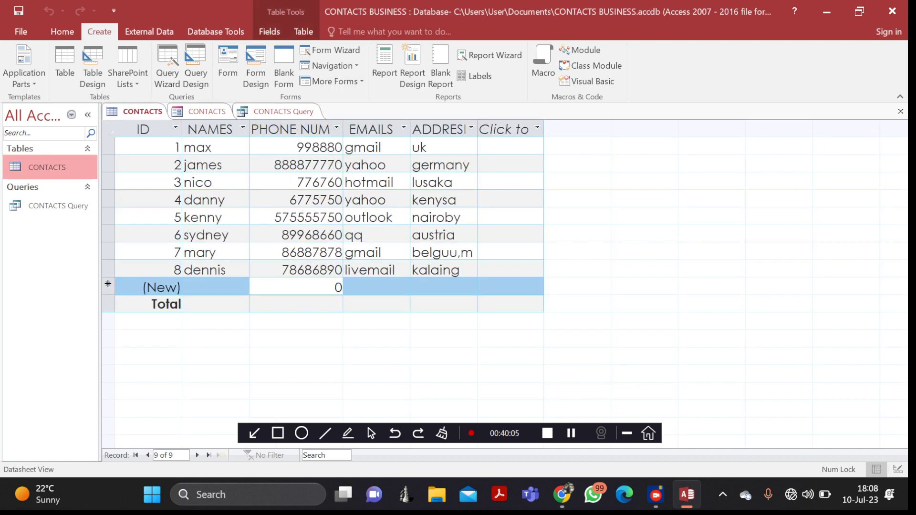
pyautogui.click(206, 111)
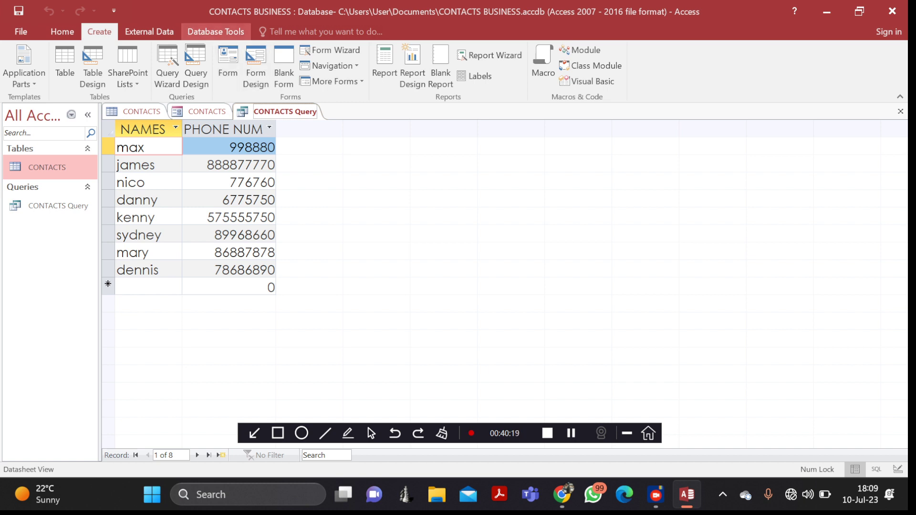
pyautogui.click(216, 31)
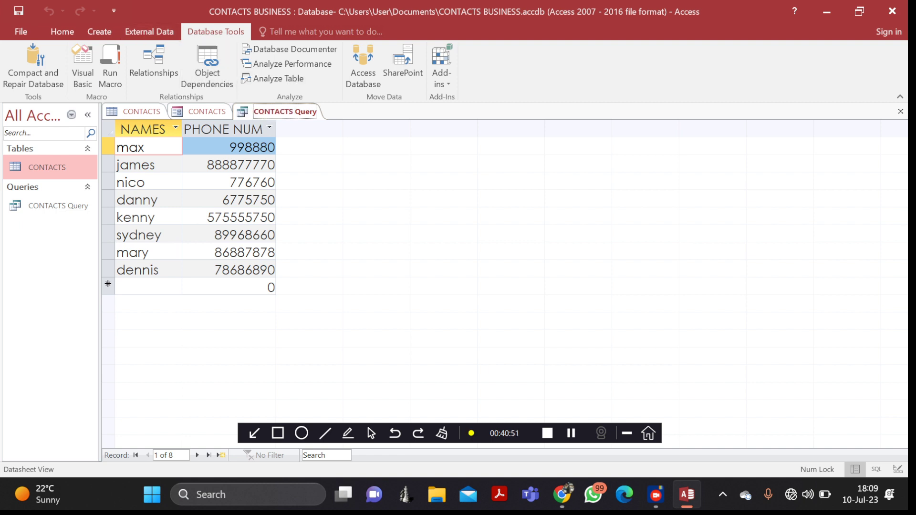
pyautogui.click(99, 31)
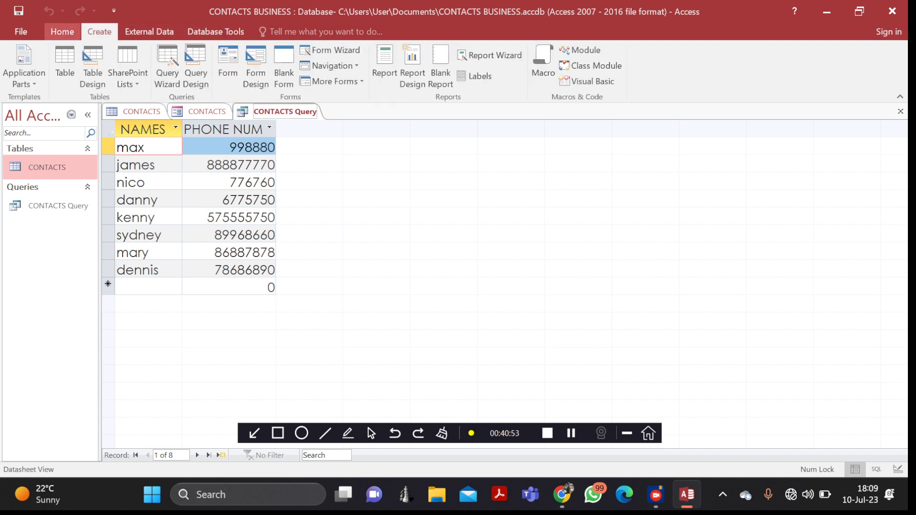
pyautogui.click(62, 32)
pyautogui.click(99, 32)
pyautogui.click(149, 31)
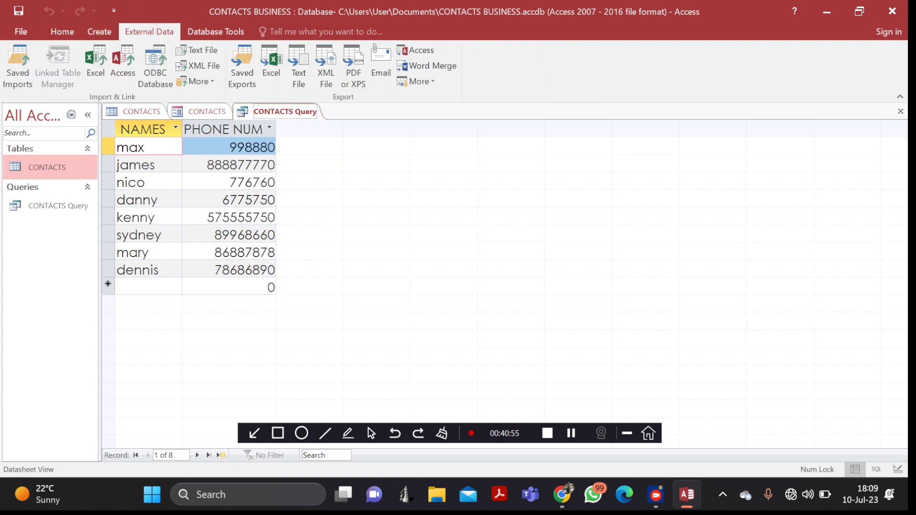
pyautogui.click(215, 32)
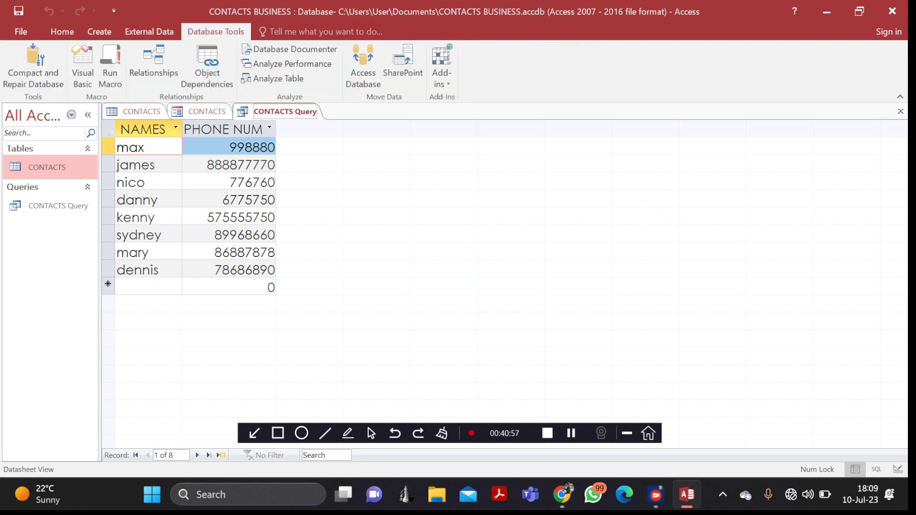
pyautogui.click(149, 32)
pyautogui.click(99, 31)
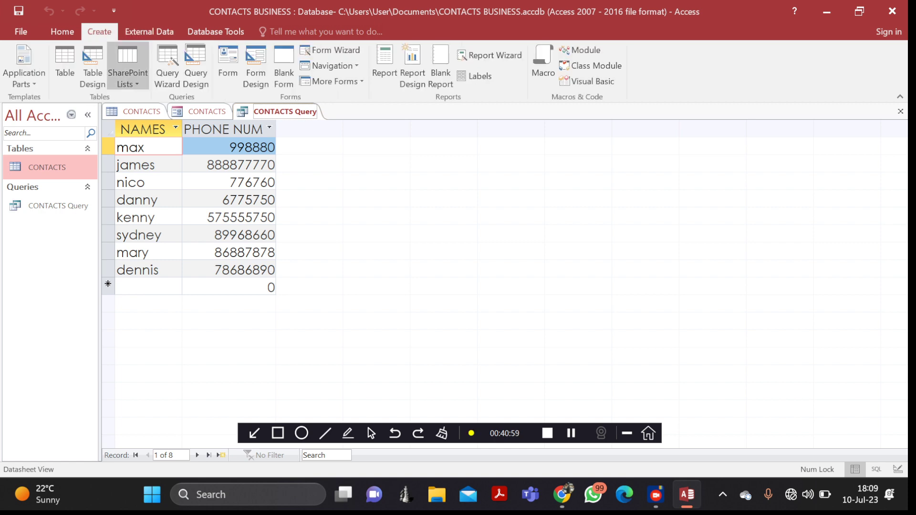
pyautogui.click(141, 111)
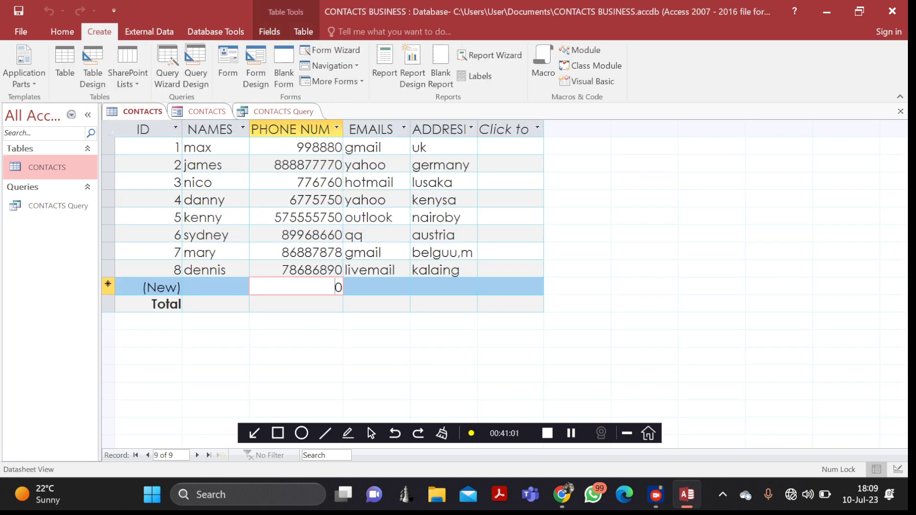
pyautogui.click(206, 111)
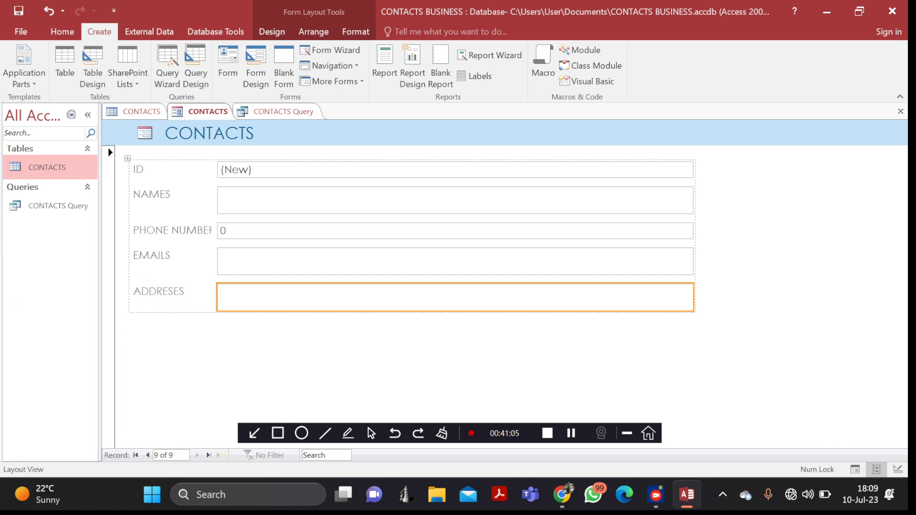
pyautogui.click(148, 455)
pyautogui.click(147, 455)
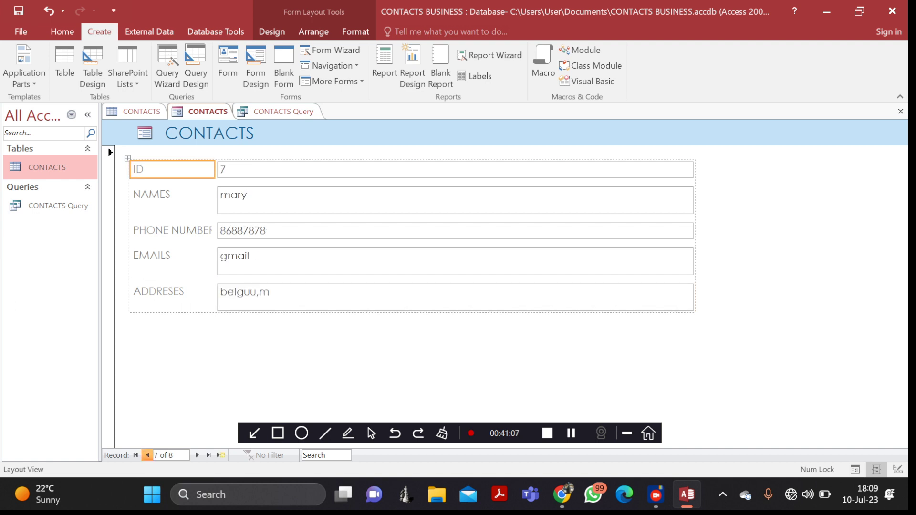
pyautogui.click(148, 456)
pyautogui.click(148, 456)
pyautogui.click(148, 455)
pyautogui.click(147, 455)
pyautogui.click(147, 456)
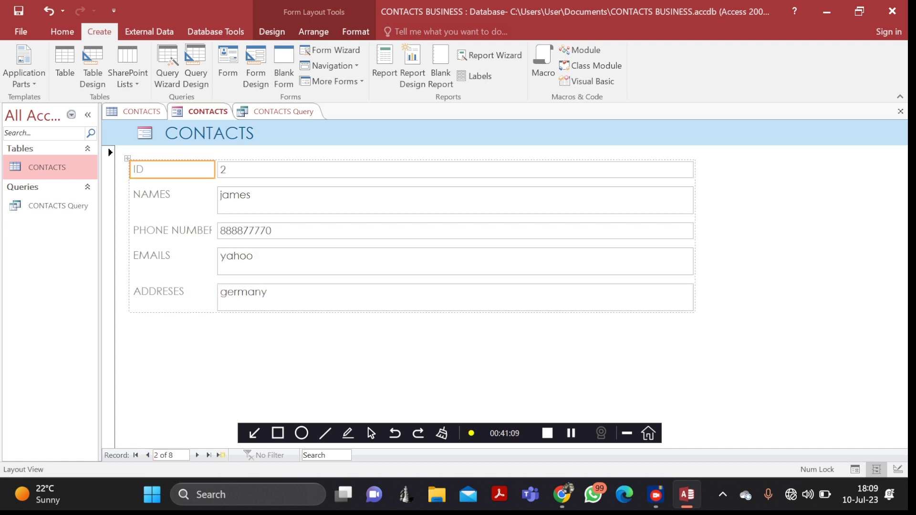
pyautogui.click(243, 112)
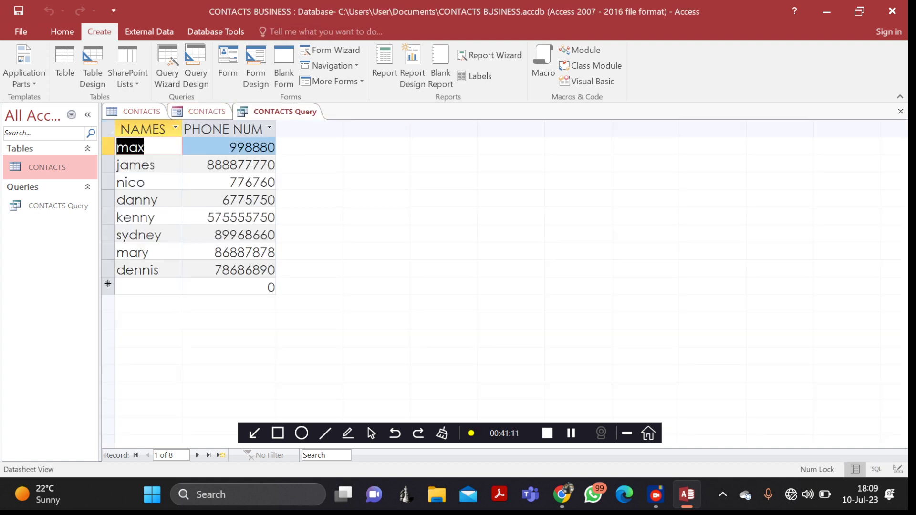